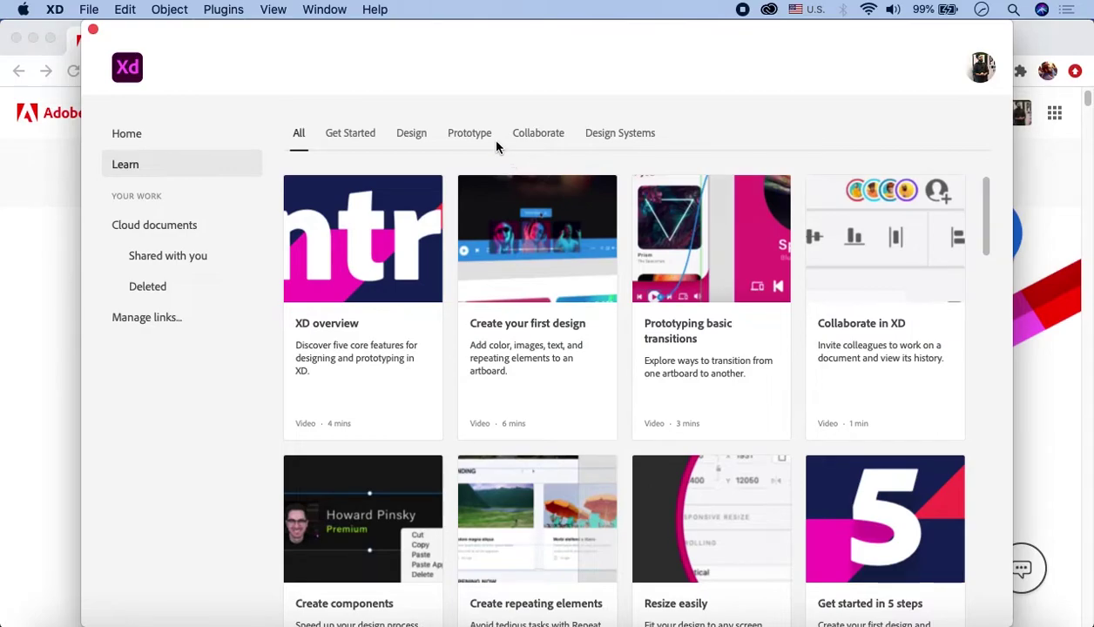
Create a new document from the Google Pixel 3XL preset (412 x 847 px)
click(200, 228)
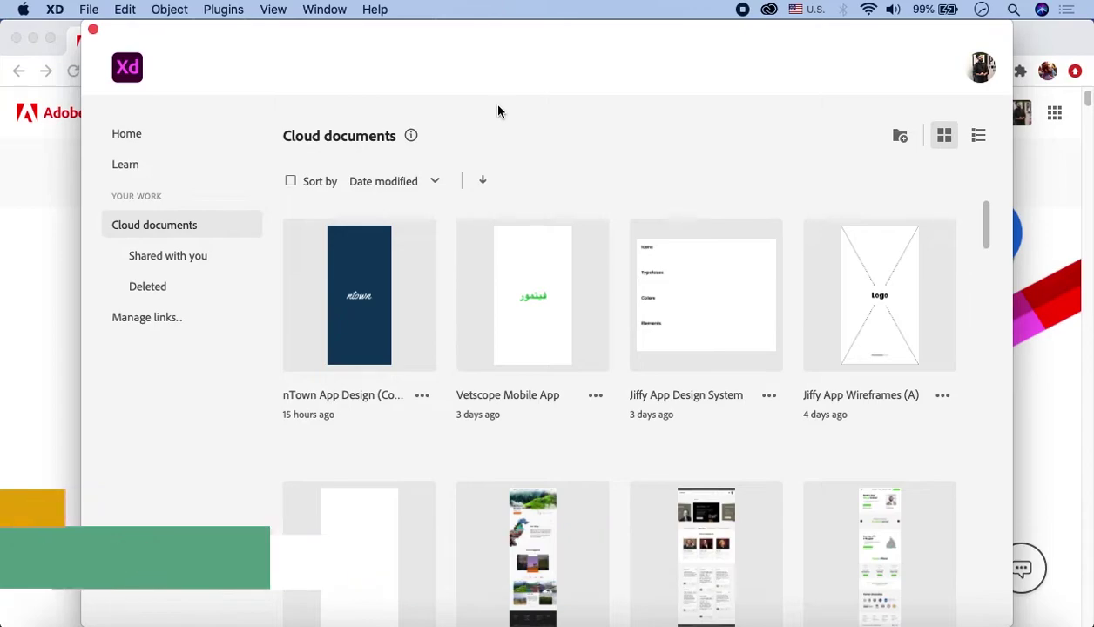
click(135, 137)
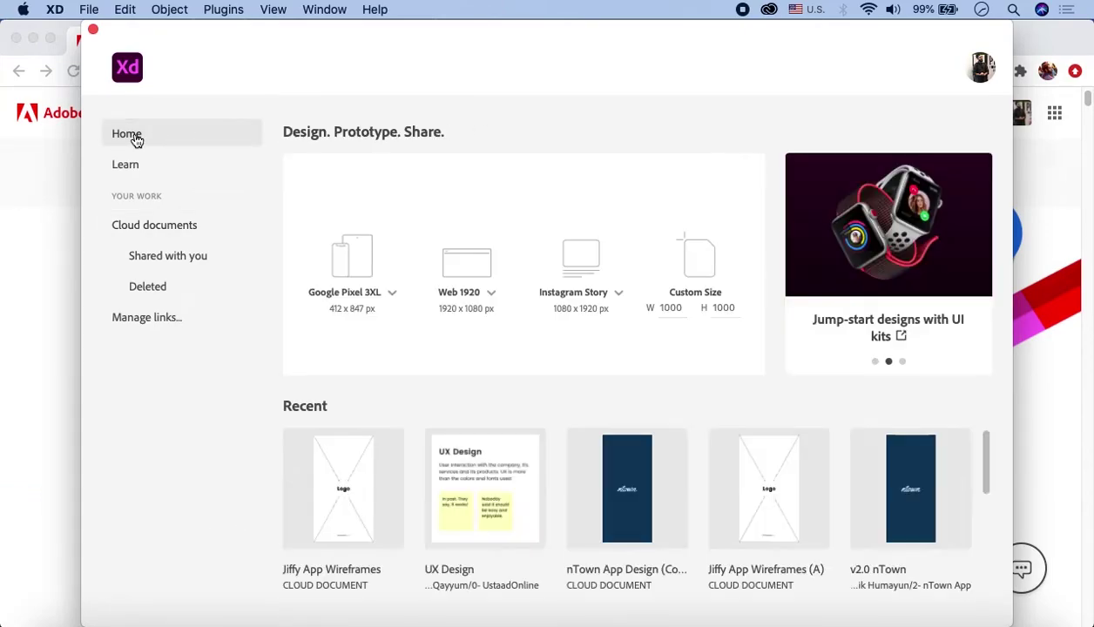
click(392, 295)
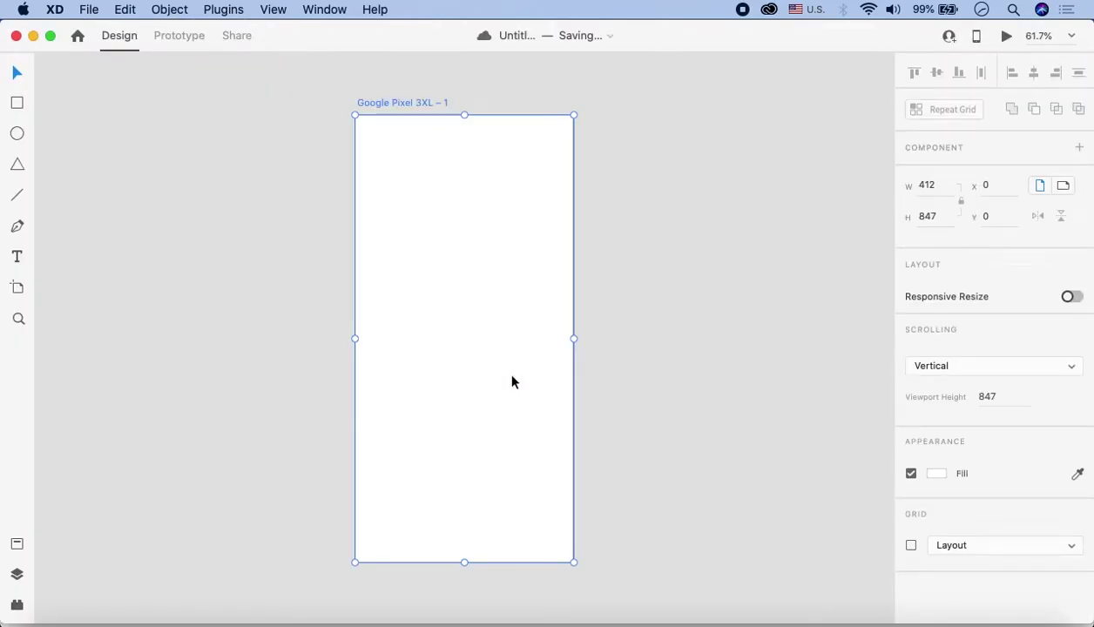
Select the Google Pixel 3XL artboard and check its width and height
click(566, 275)
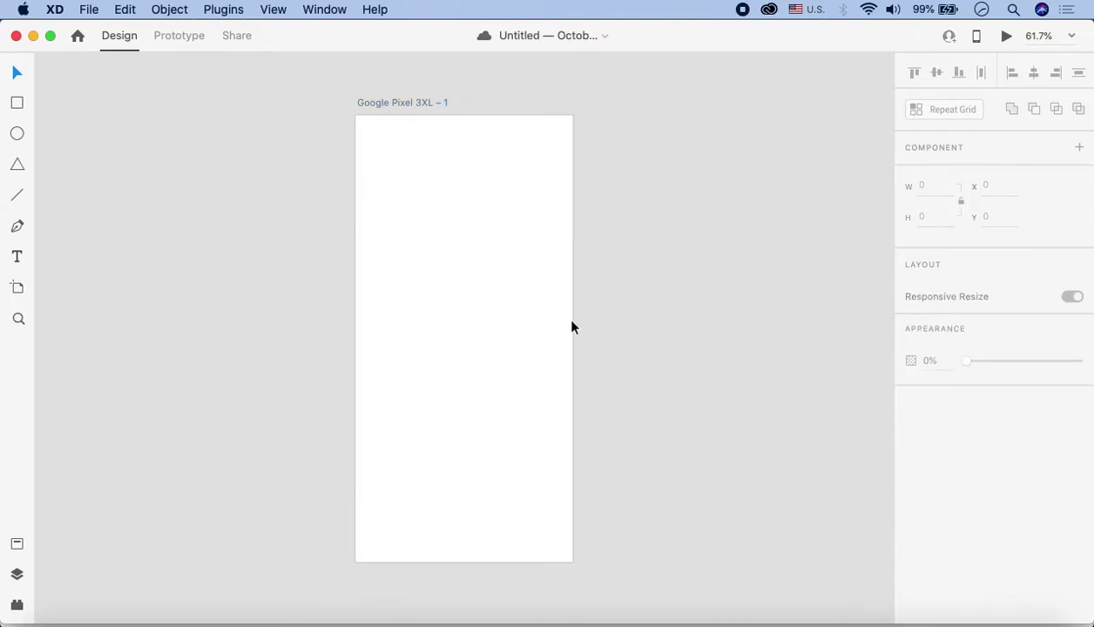
click(426, 103)
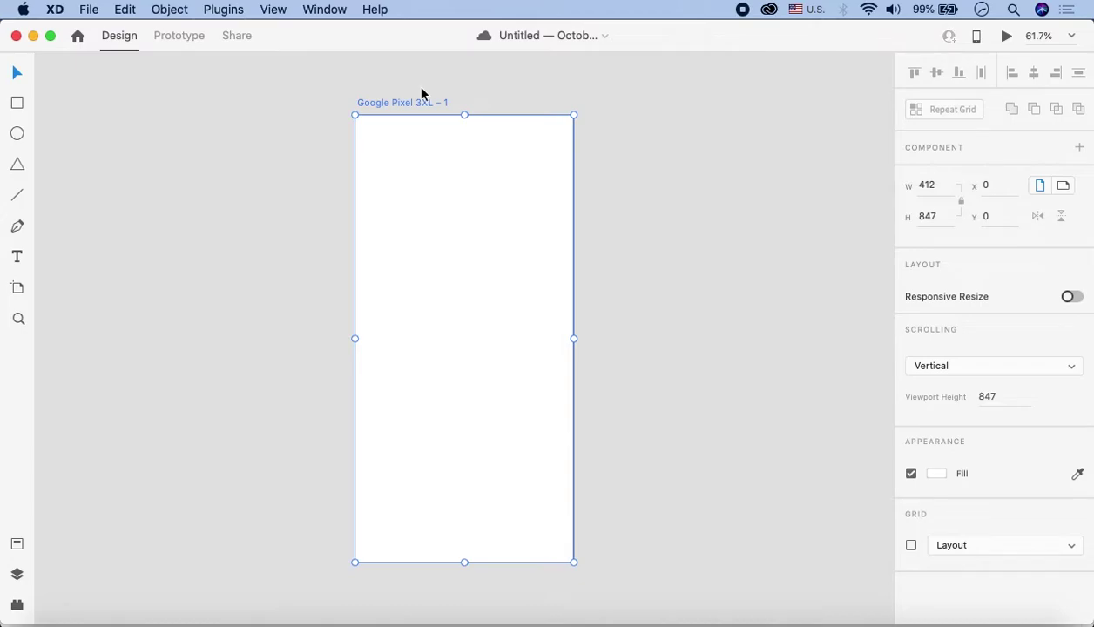
click(927, 186)
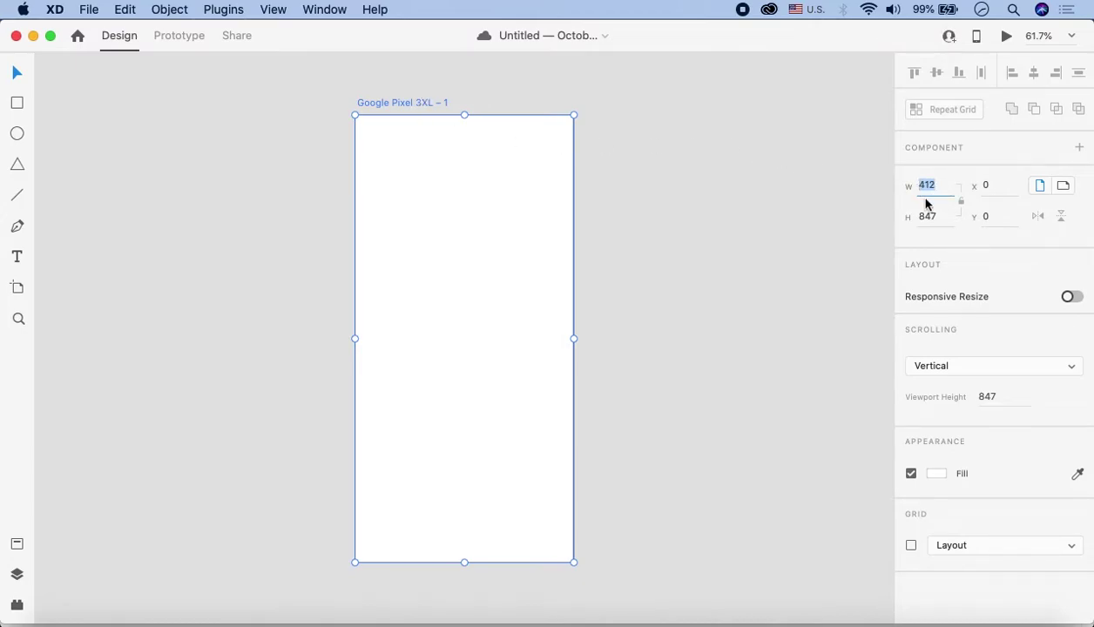
click(925, 218)
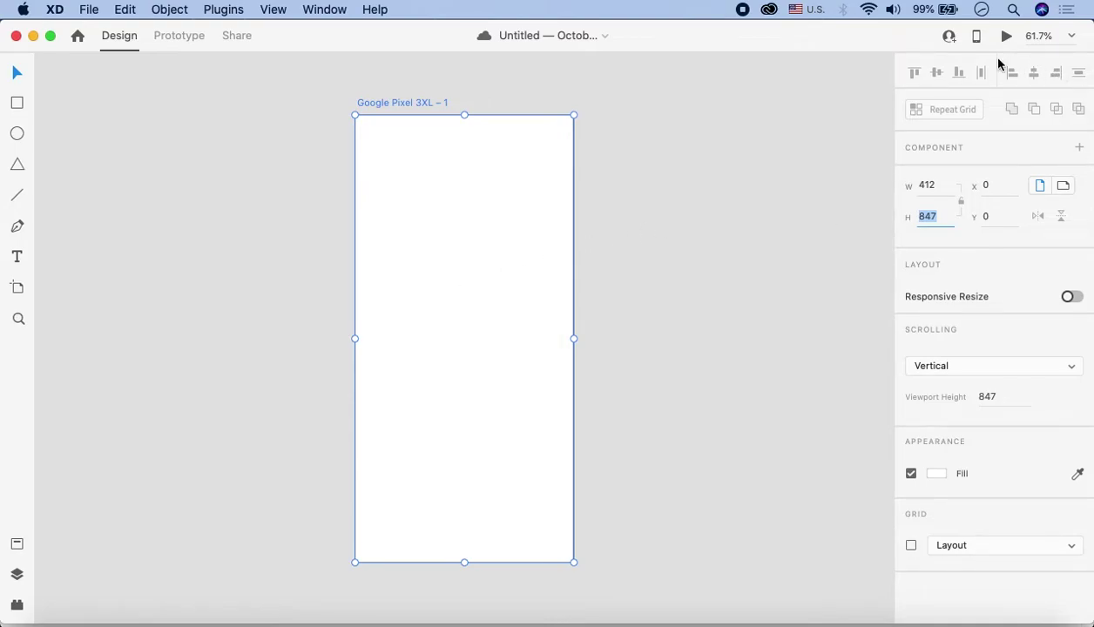
click(477, 298)
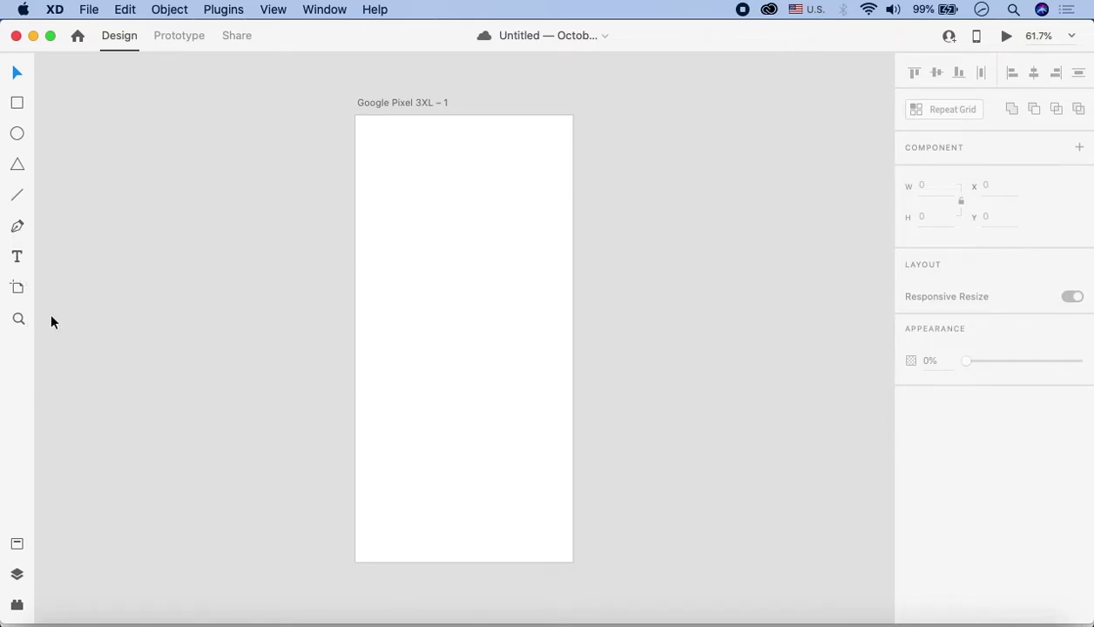
Look through the document's assets, artboard layers and installed plugins
click(17, 546)
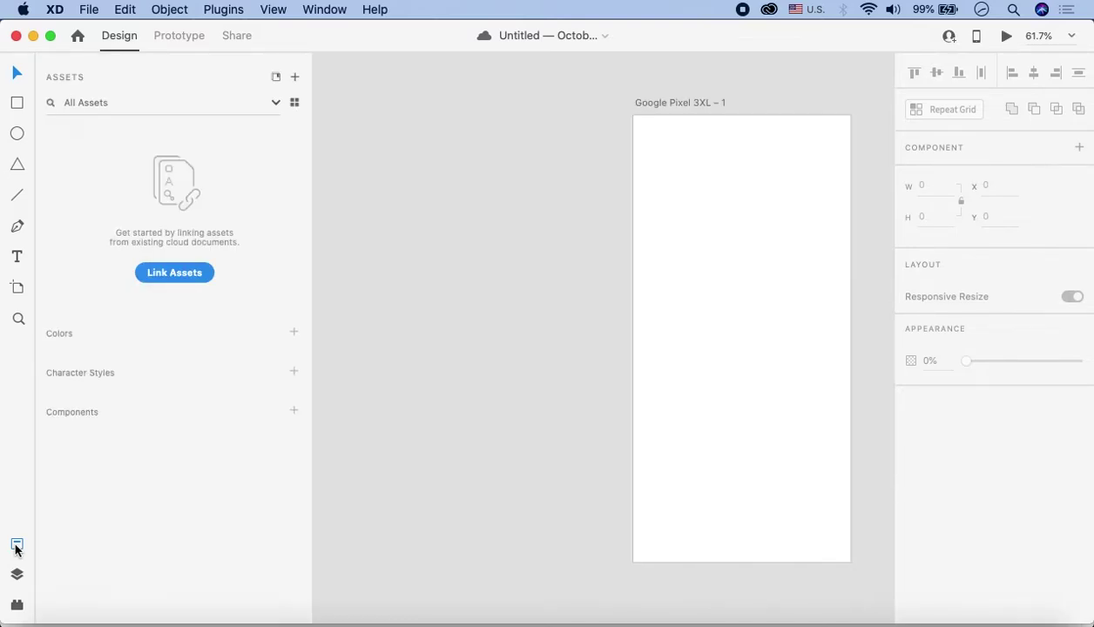
click(18, 575)
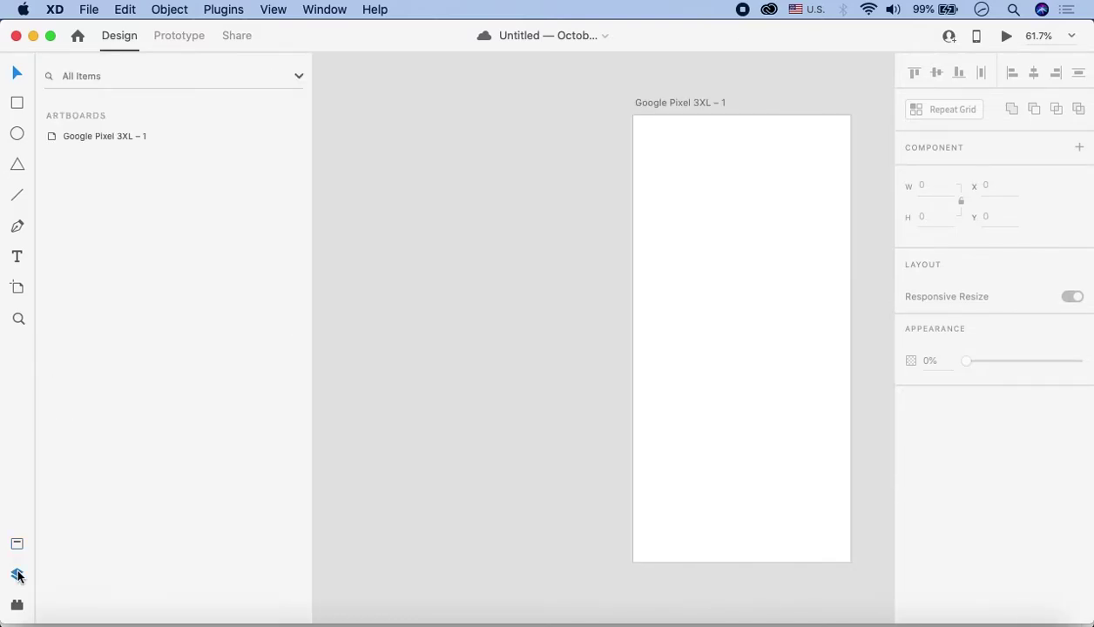
click(16, 603)
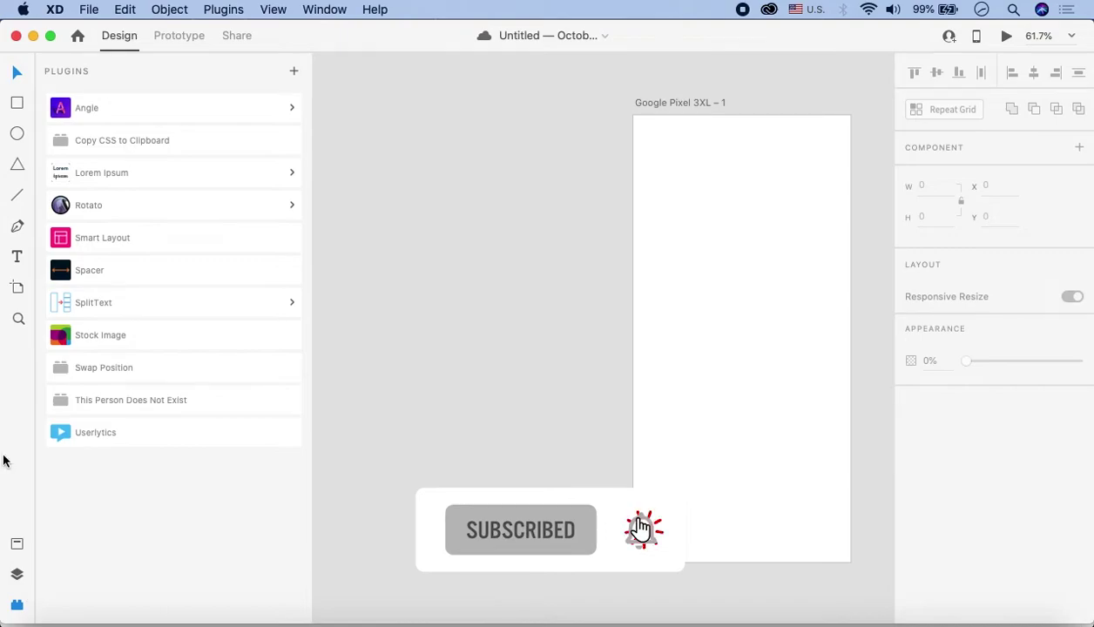
click(17, 543)
Draw a horizontal rectangle about 336 x 62 px near the middle of the artboard, at about X 38, Y 304
click(673, 103)
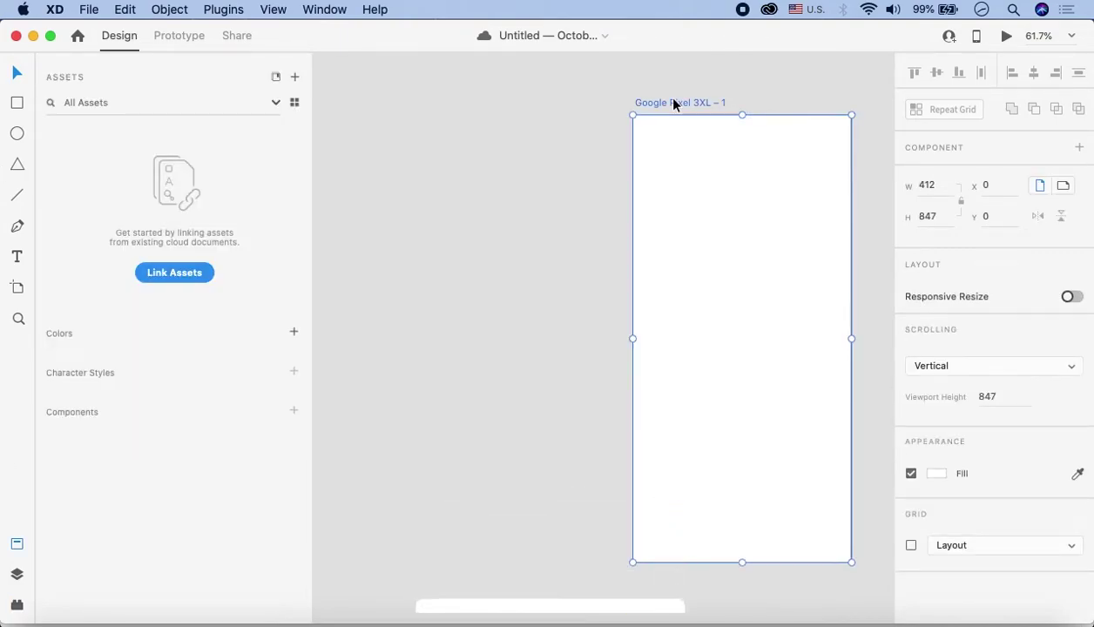
scroll(673, 103, right, 4)
scroll(673, 103, right, 2)
scroll(673, 103, down, 1)
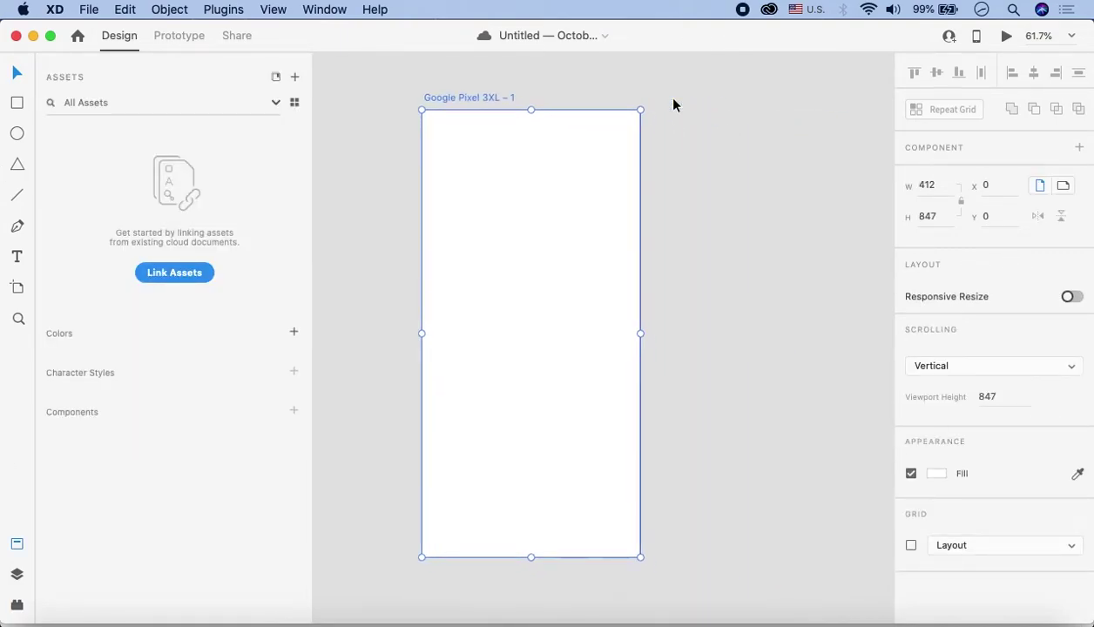
click(703, 148)
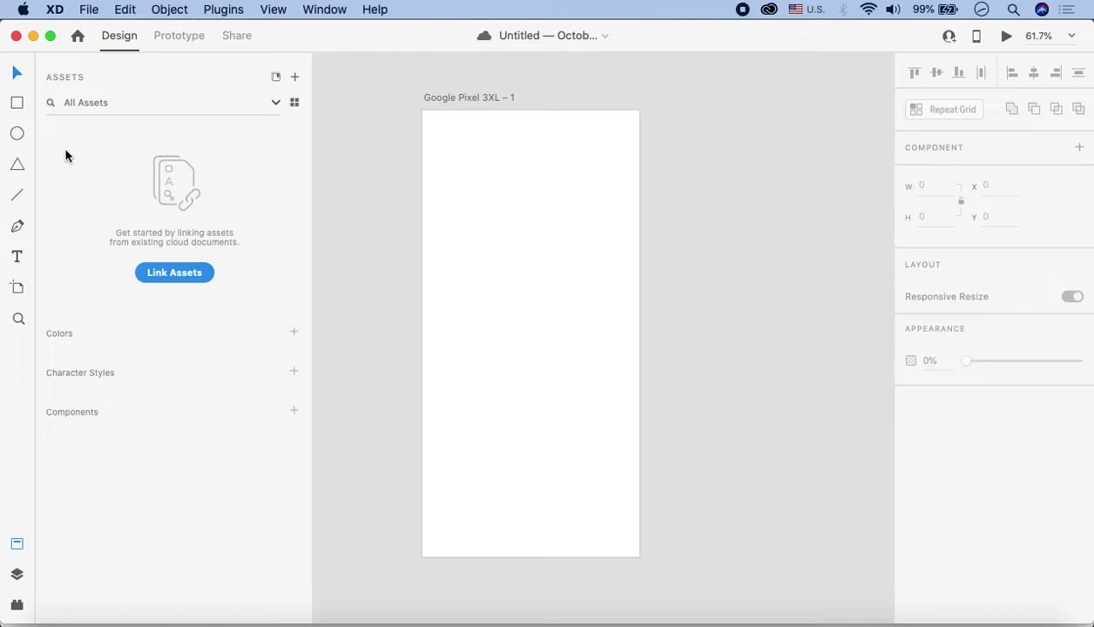
click(18, 104)
drag(442, 270, 617, 304)
click(18, 74)
drag(567, 273, 582, 277)
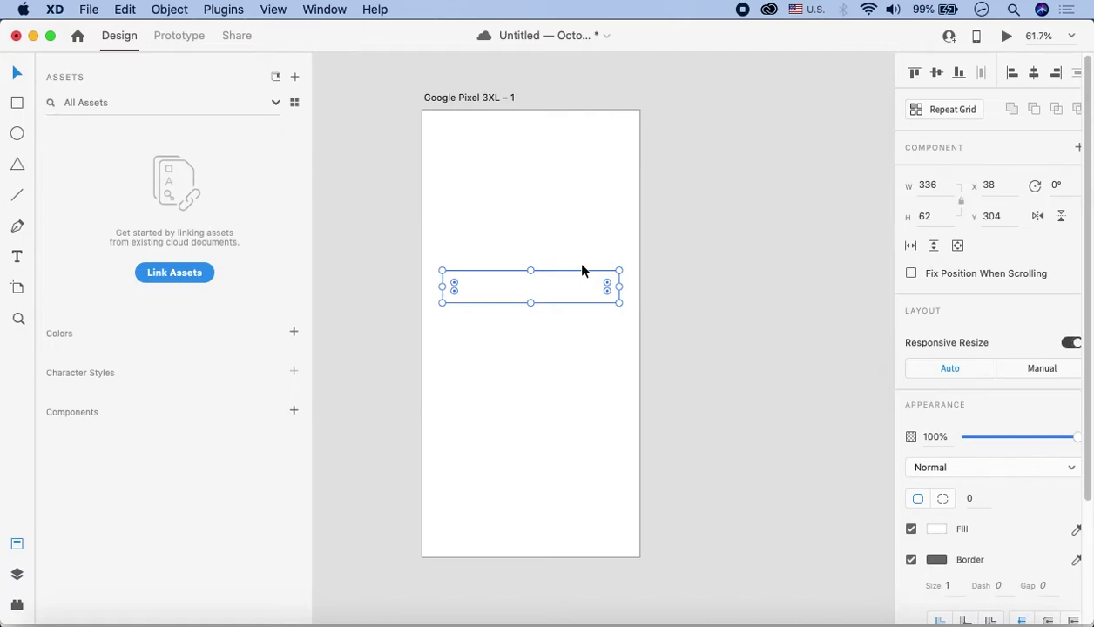
click(661, 276)
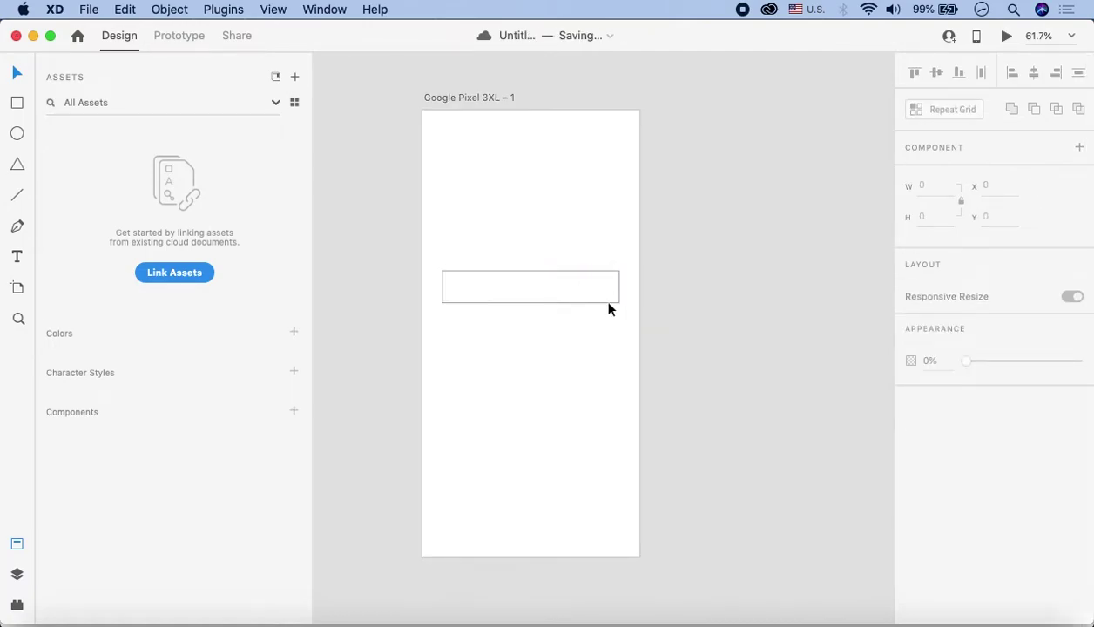
Duplicate the rectangle twice straight downwards to form a column of three evenly spaced boxes
scroll(571, 337, up, 3)
scroll(571, 338, down, 5)
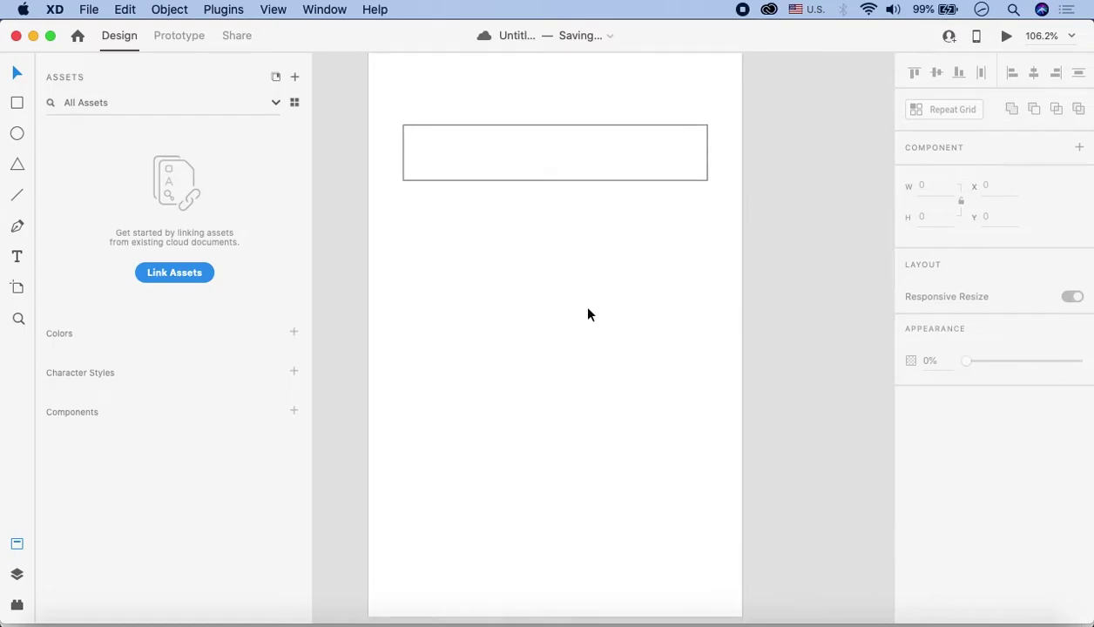
scroll(595, 283, up, 3)
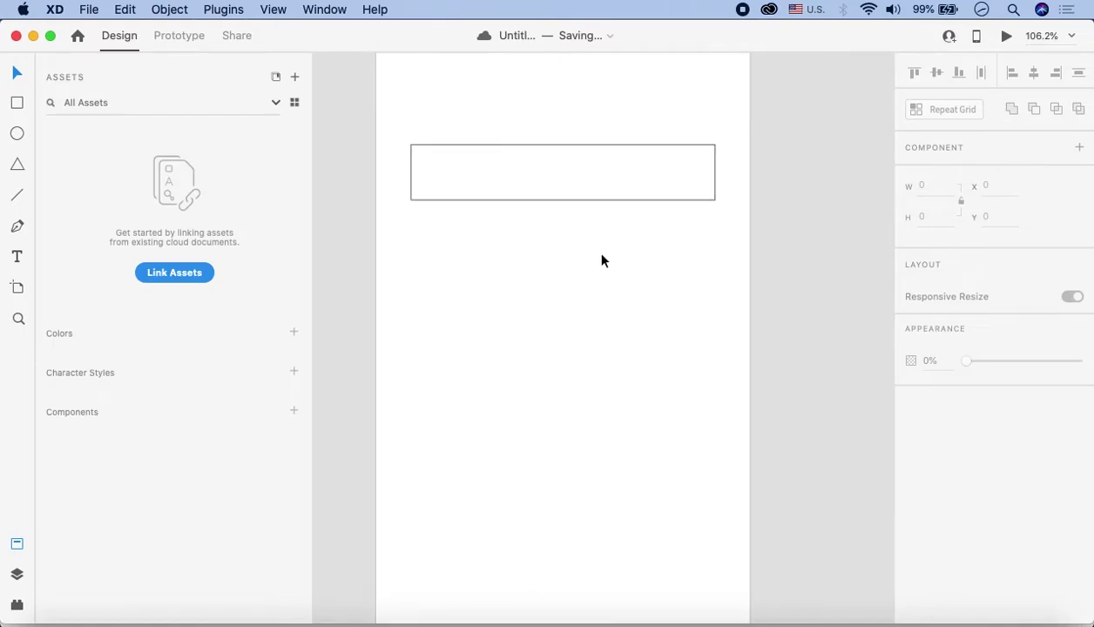
click(615, 180)
drag(615, 180, 614, 241)
click(662, 356)
scroll(661, 330, down, 2)
scroll(661, 308, down, 2)
drag(658, 249, 662, 315)
click(808, 295)
Remove the bottom rectangle's border and fill it with a solid dark grey
scroll(798, 298, up, 3)
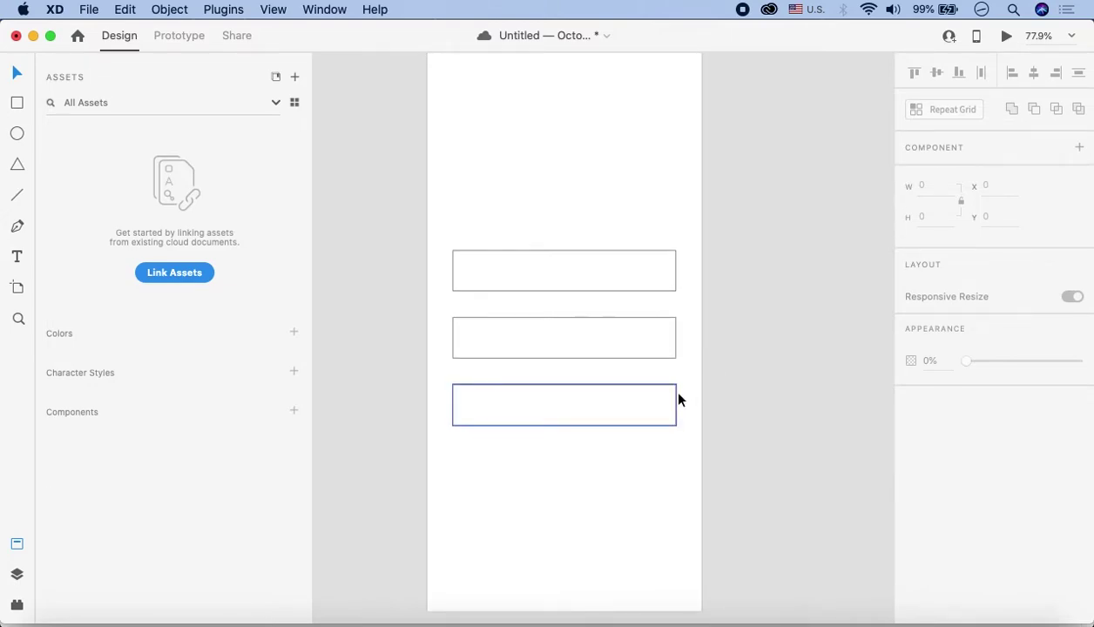
scroll(679, 399, up, 2)
scroll(656, 476, up, 5)
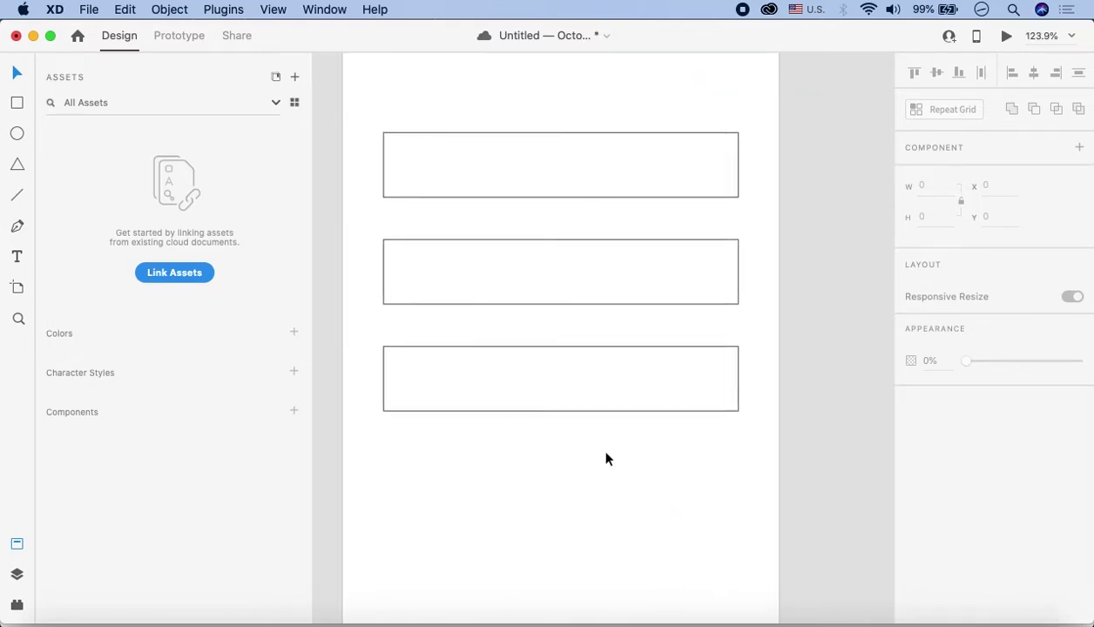
click(570, 413)
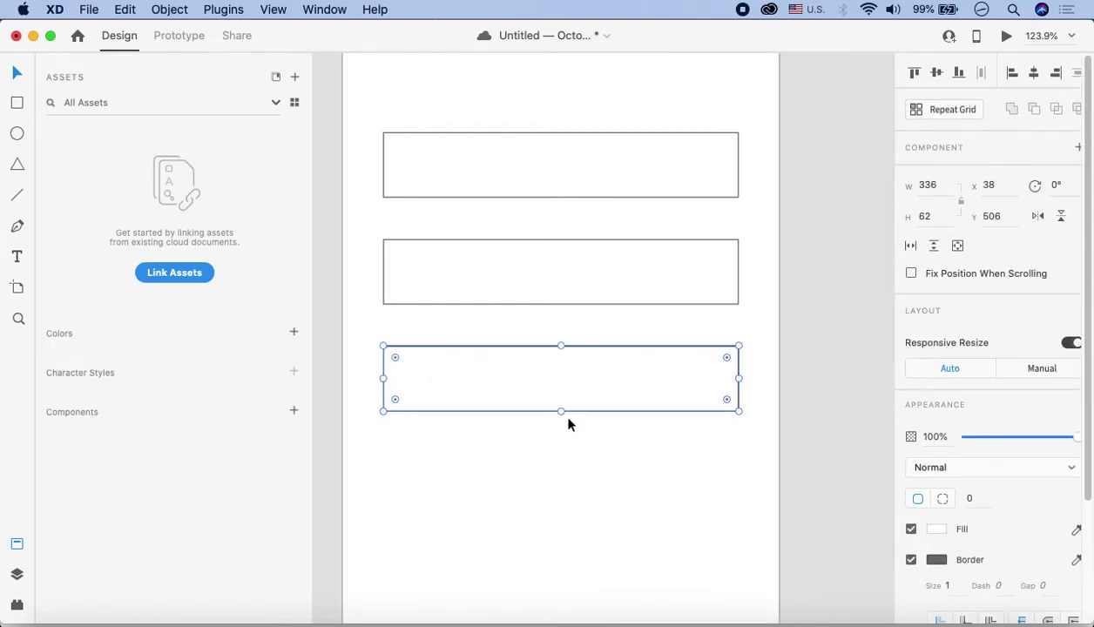
click(911, 560)
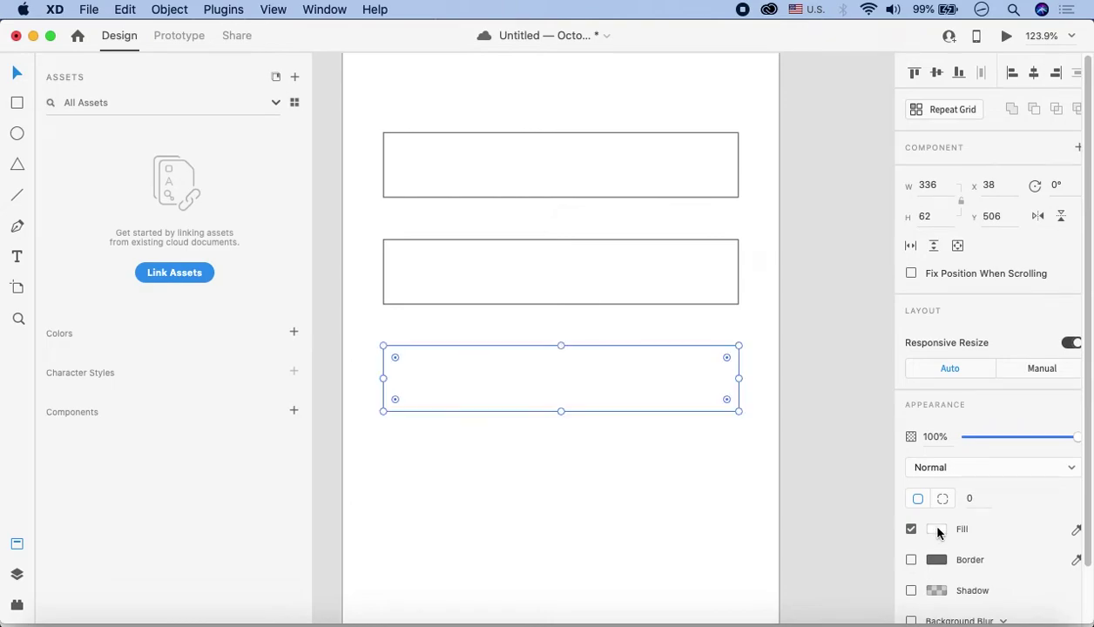
click(935, 529)
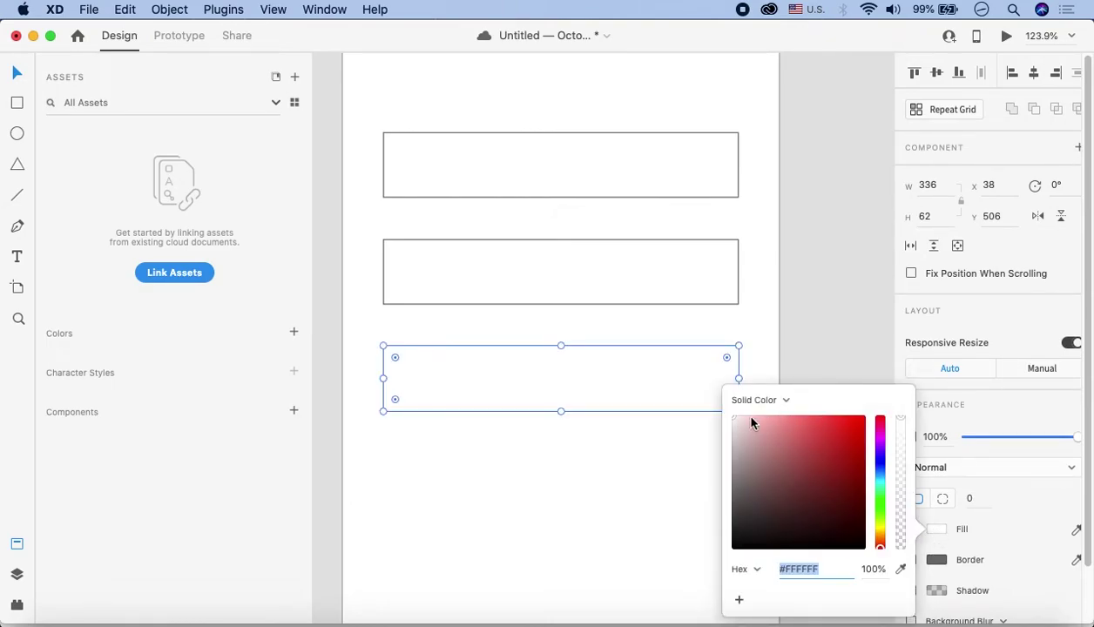
drag(735, 420, 728, 530)
click(777, 332)
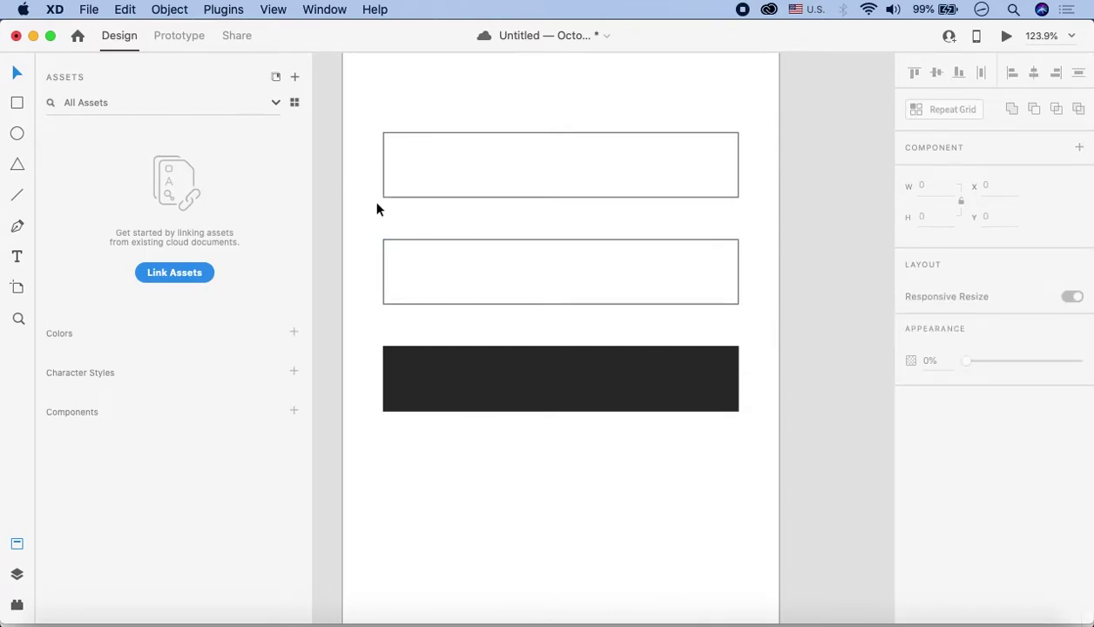
Add the text "Enter Username" and place it vertically centred inside the top box, 20 px from its left edge
scroll(377, 209, up, 3)
scroll(659, 266, down, 3)
scroll(532, 232, up, 3)
scroll(564, 383, up, 1)
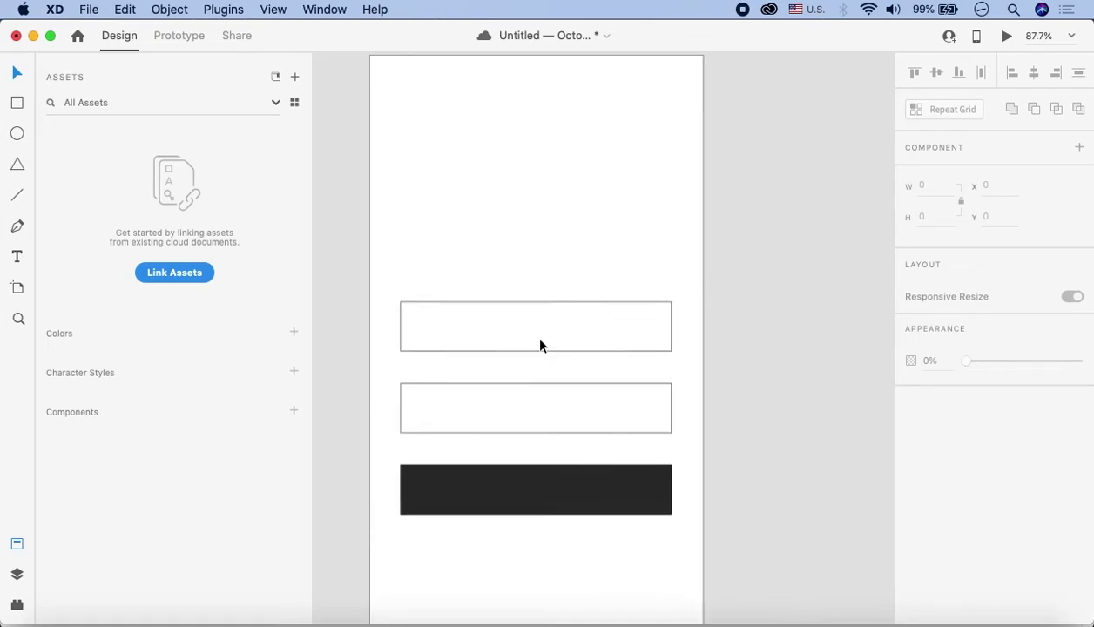
scroll(540, 346, up, 2)
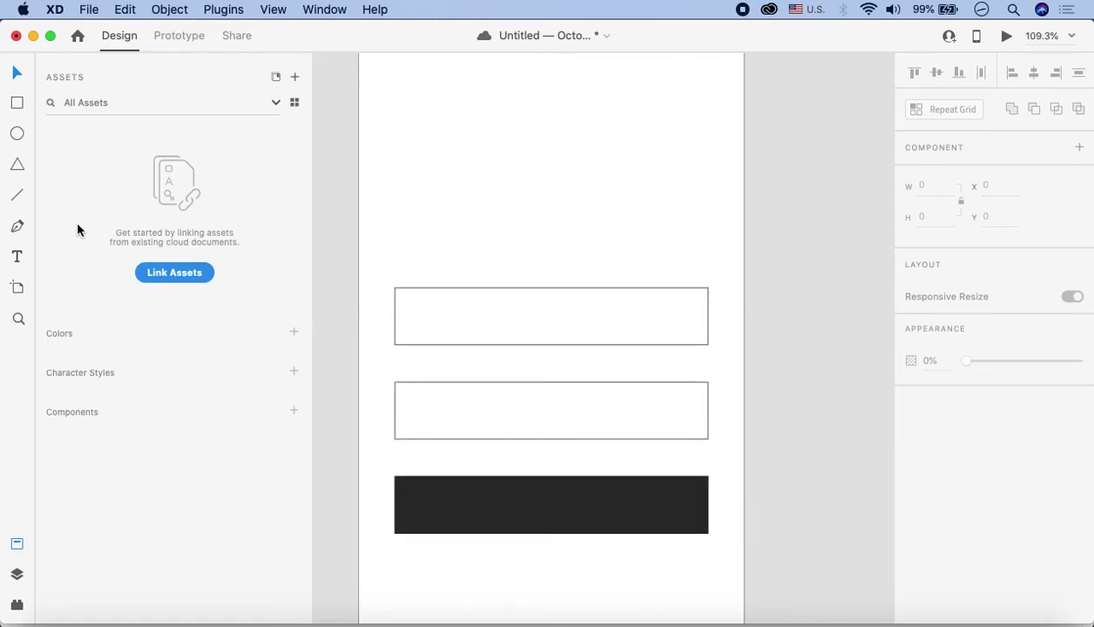
click(17, 257)
click(458, 235)
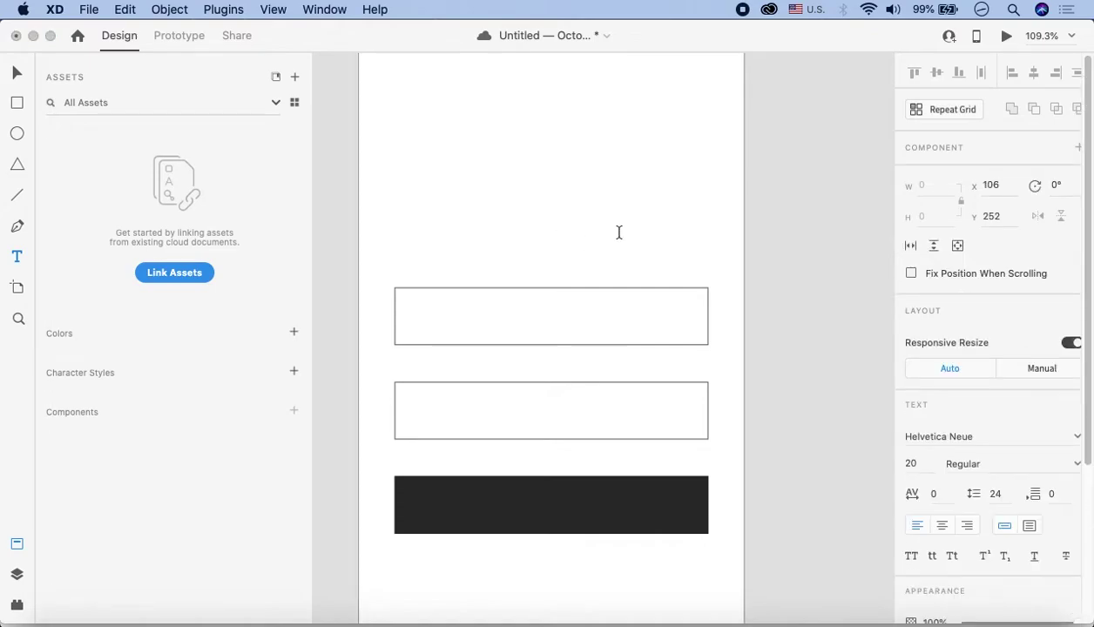
text(Enter Username)
key(Escape)
key(v)
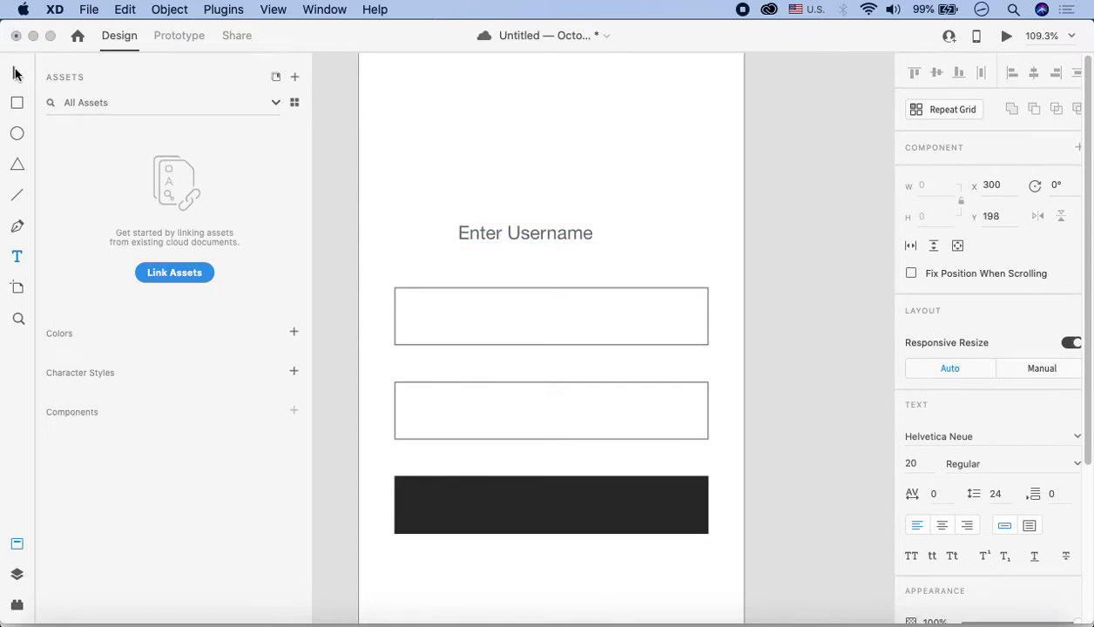
click(520, 155)
drag(505, 232, 454, 324)
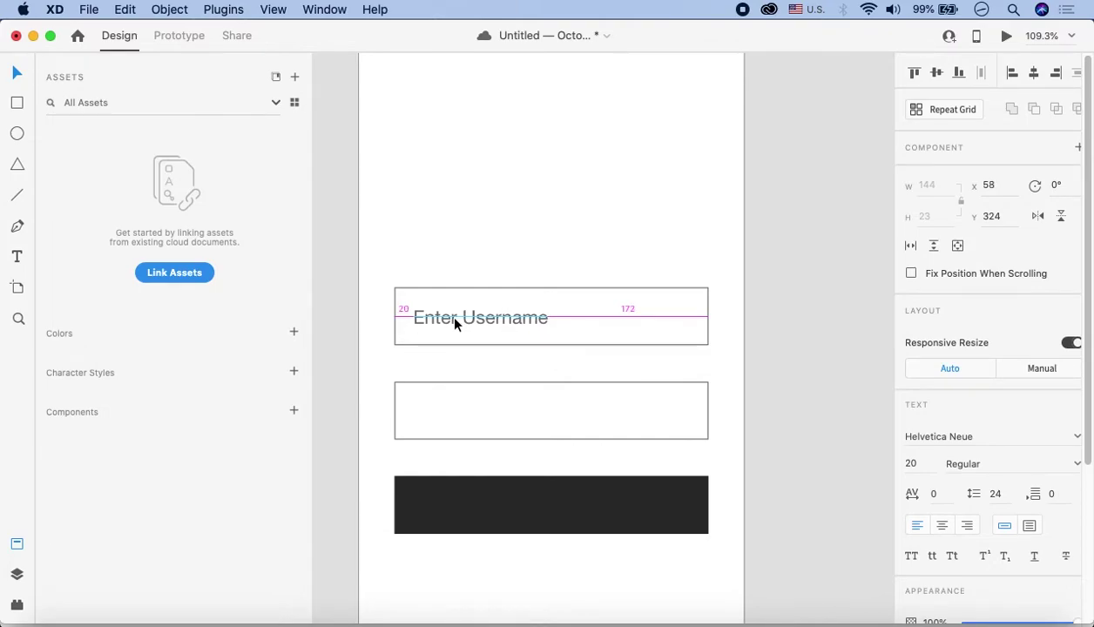
drag(454, 324, 453, 324)
Duplicate the username label into the middle box and change its text to "Enter Password"
drag(454, 324, 583, 420)
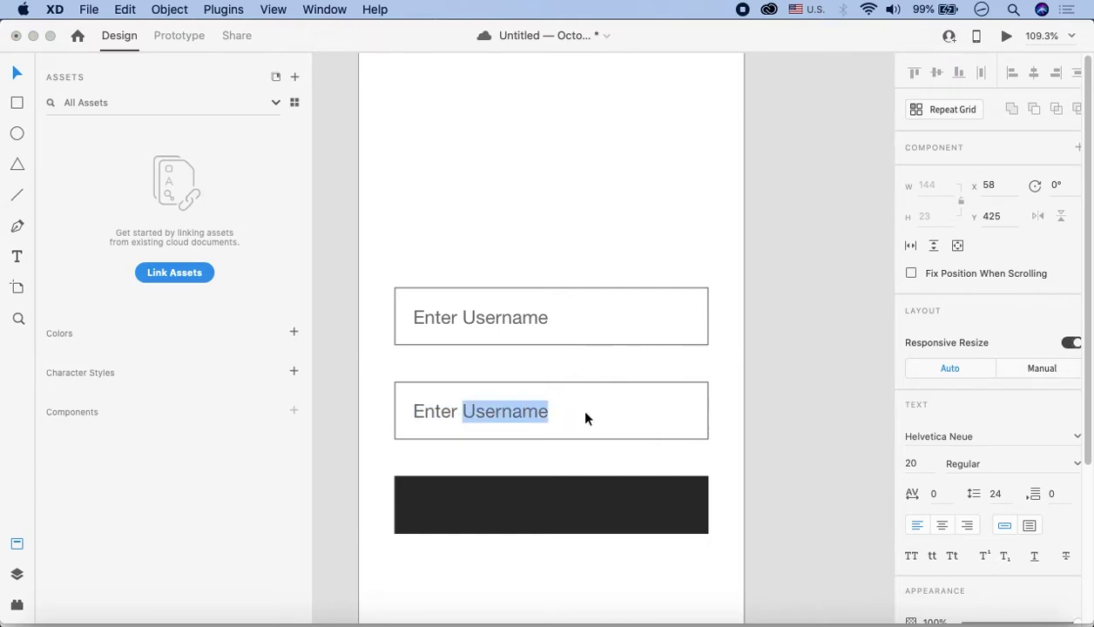
text(Password)
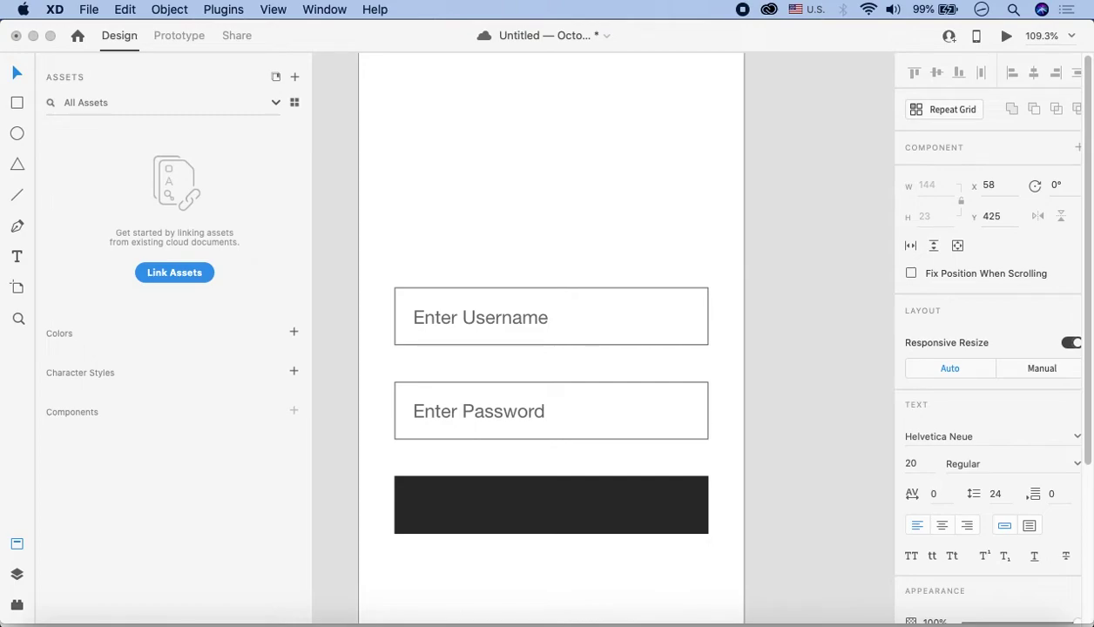
click(782, 313)
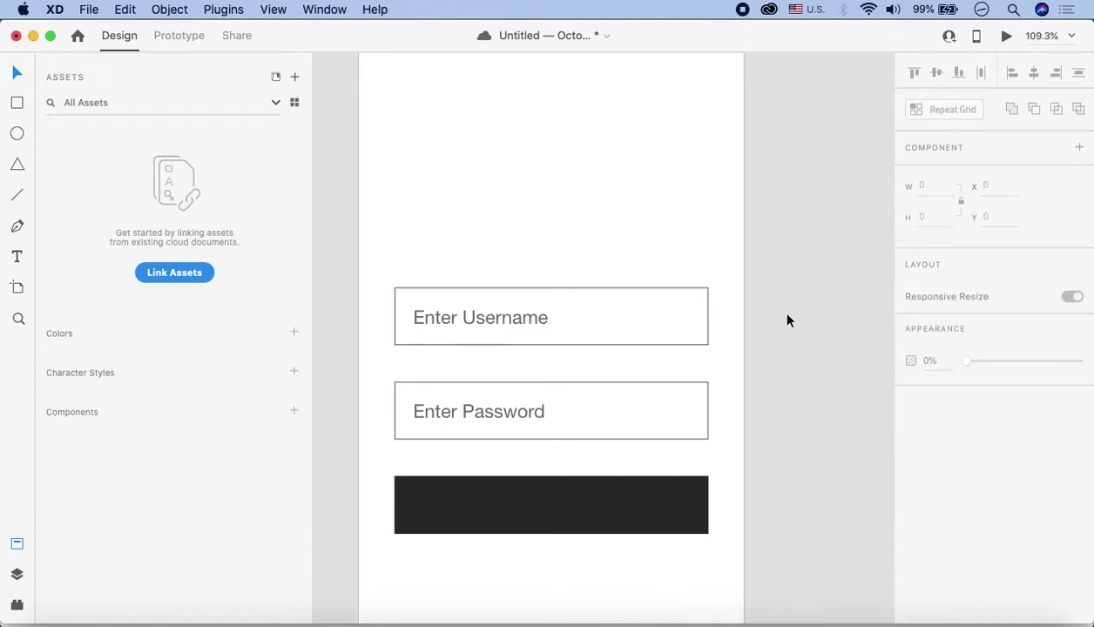
Duplicate the password label into the dark box, change its text to "Sign in" and centre it in the box
click(478, 420)
drag(456, 415, 444, 507)
double_click(481, 504)
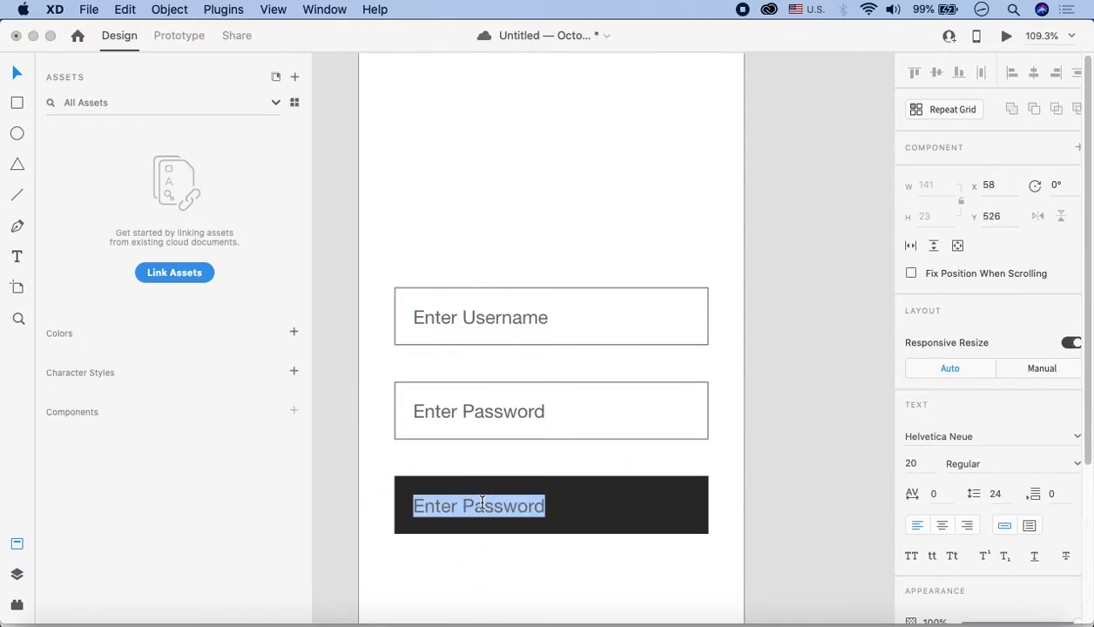
text(Sign in)
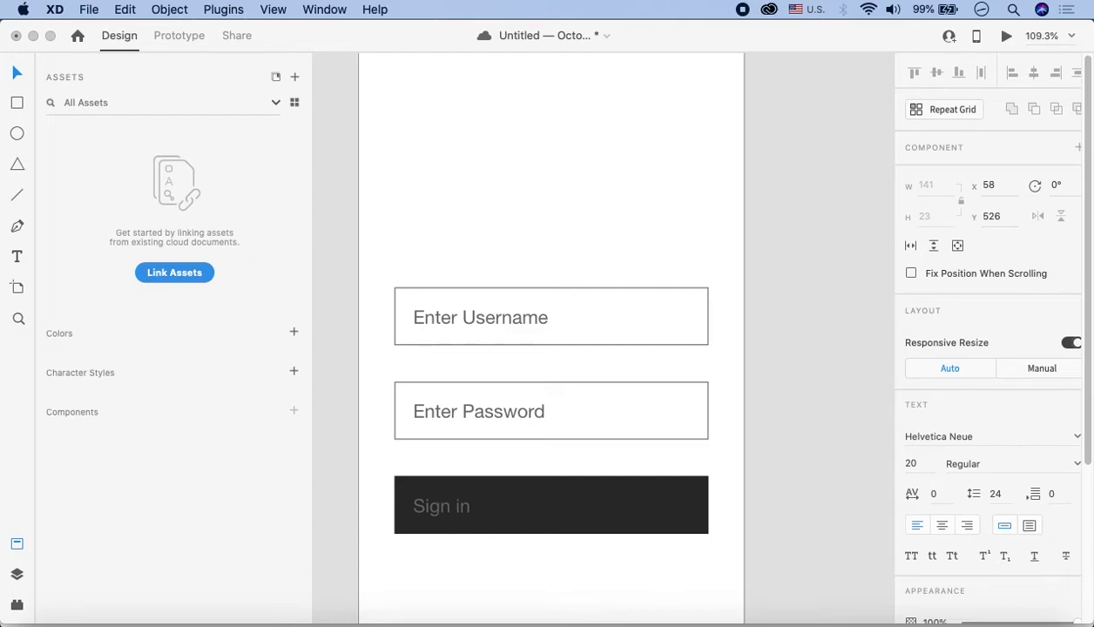
drag(442, 513, 568, 512)
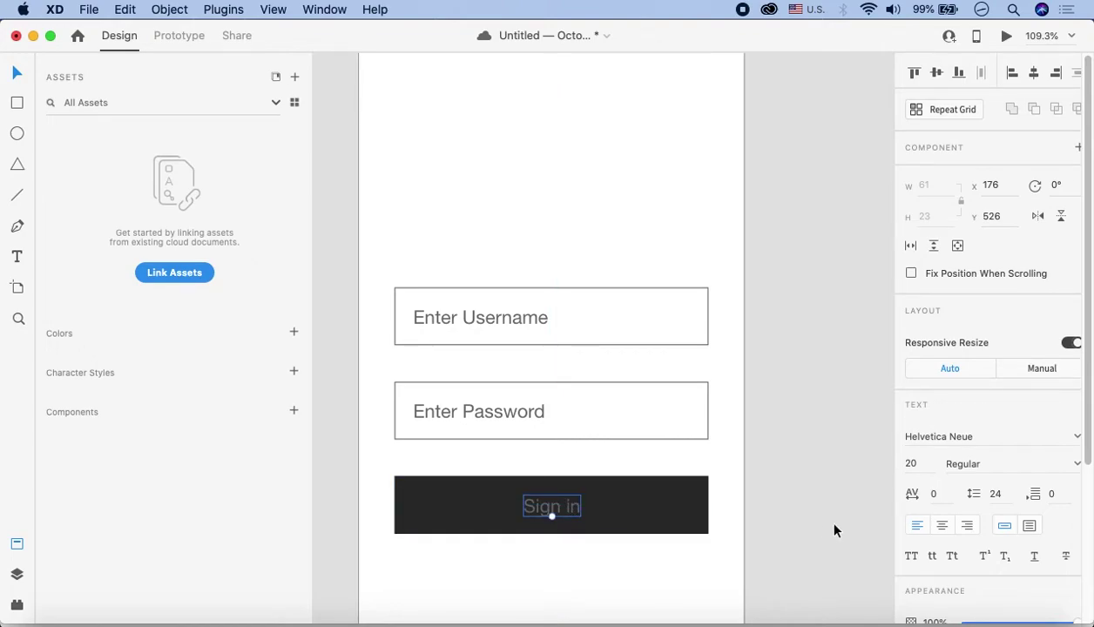
Format the "Sign in" label in the dark box with centred alignment, a white #FFFFFF fill and the Bold weight
click(942, 526)
click(802, 344)
click(562, 518)
scroll(958, 485, down, 5)
click(937, 471)
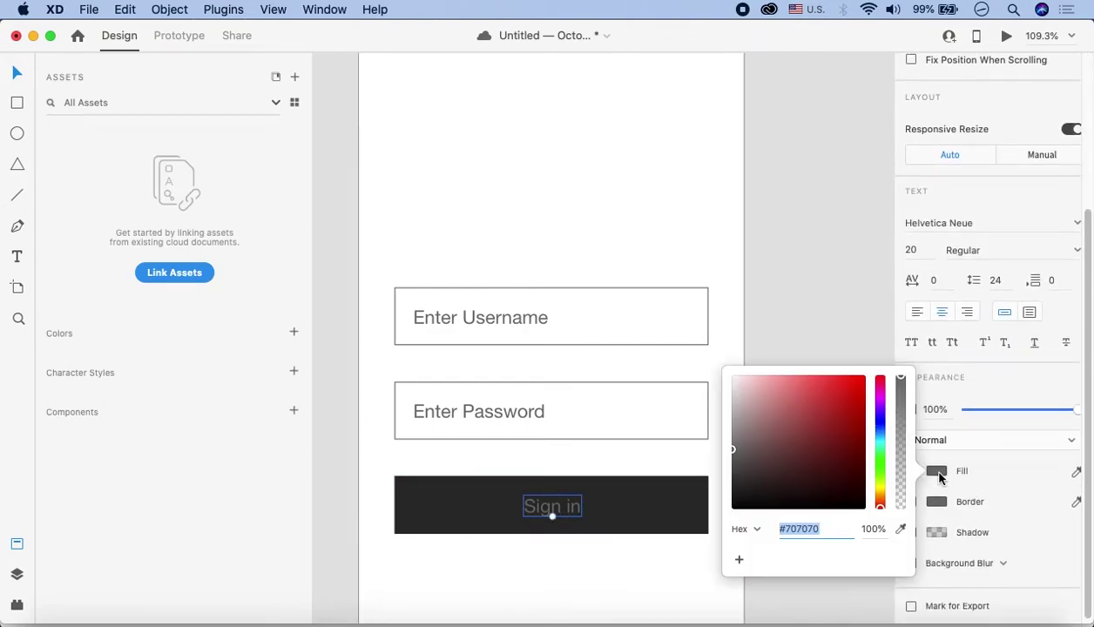
drag(736, 385, 719, 364)
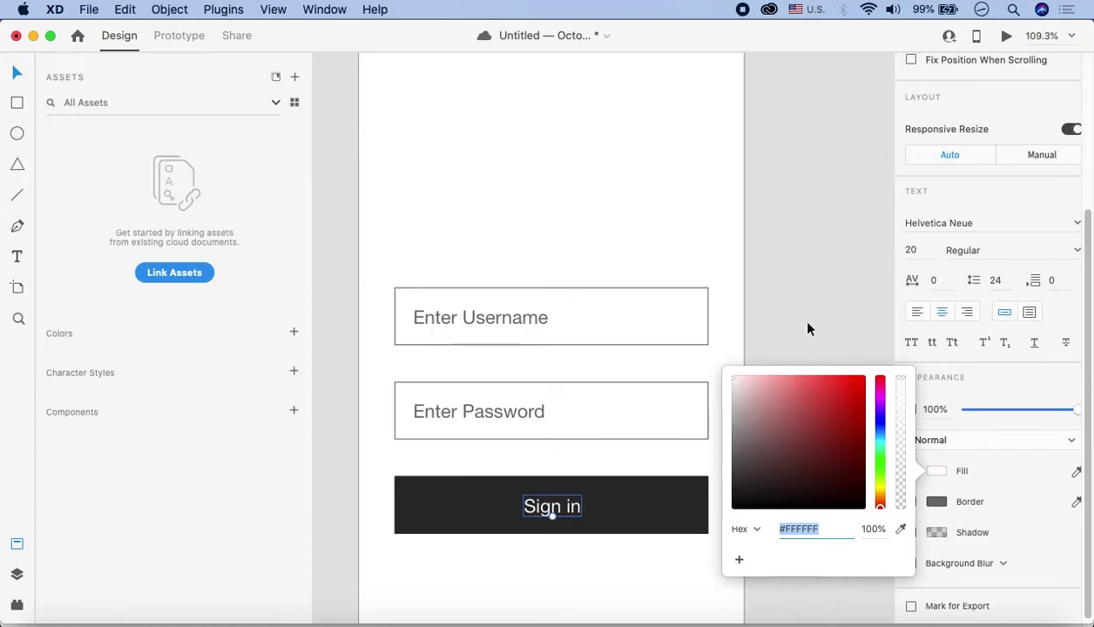
click(994, 392)
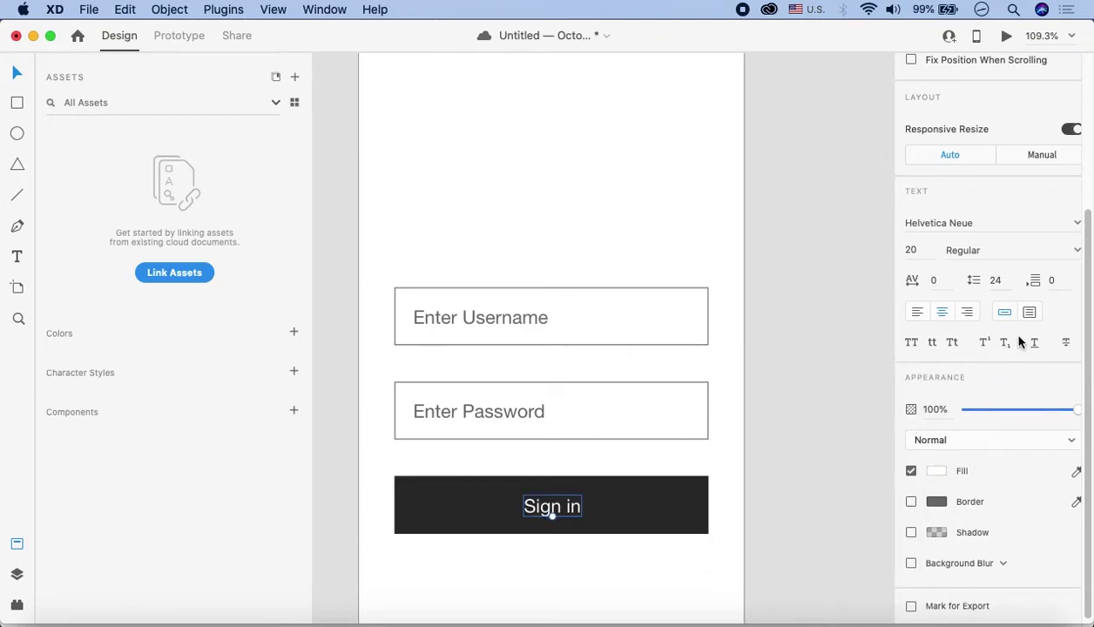
click(1077, 251)
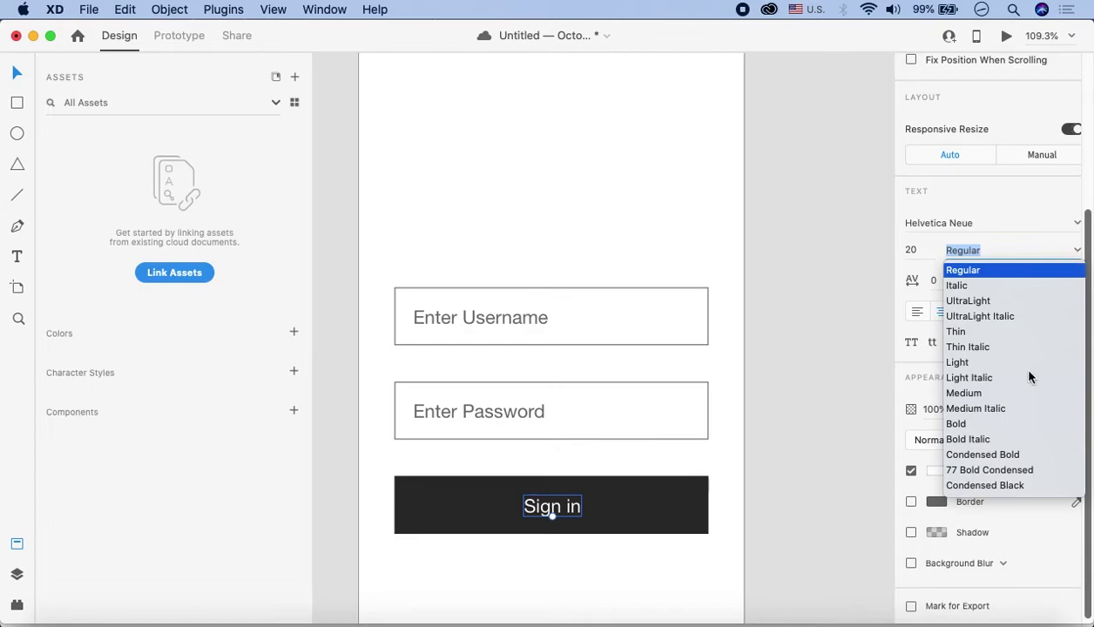
click(970, 426)
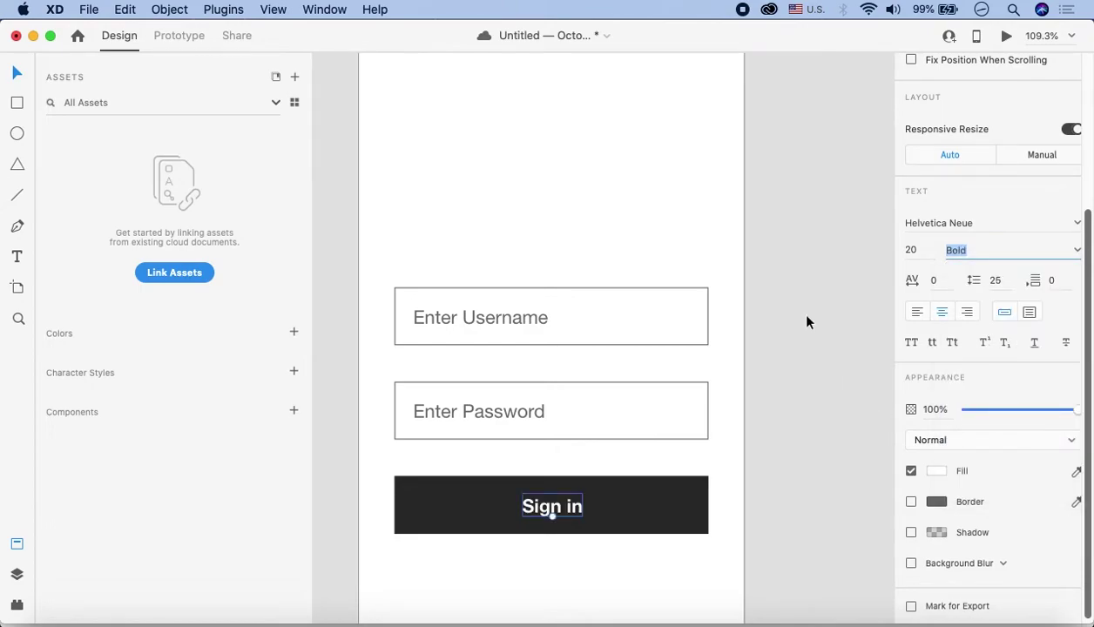
Fill both the "Enter Username" and "Enter Password" labels with light grey #CECECE
click(478, 411)
shift+click(452, 339)
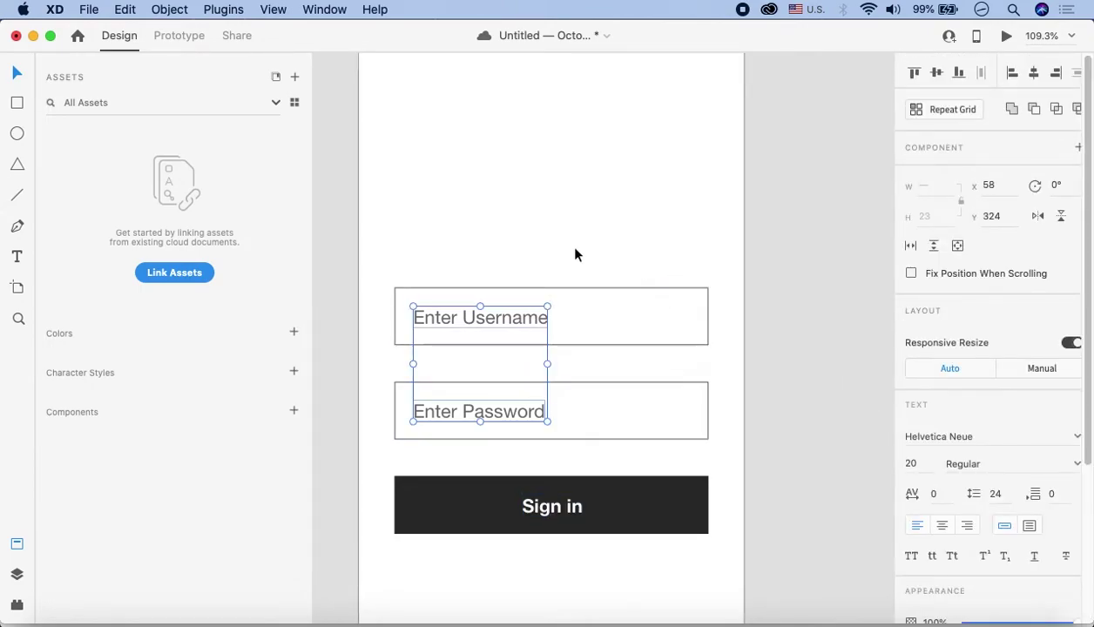
scroll(1035, 478, down, 5)
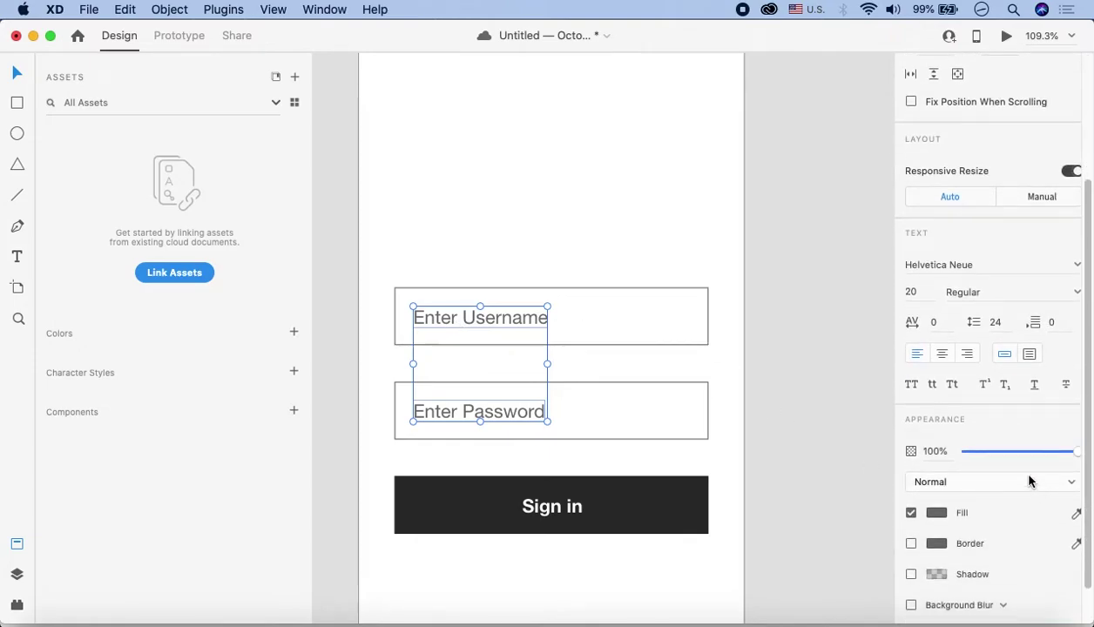
click(938, 514)
drag(734, 494, 730, 446)
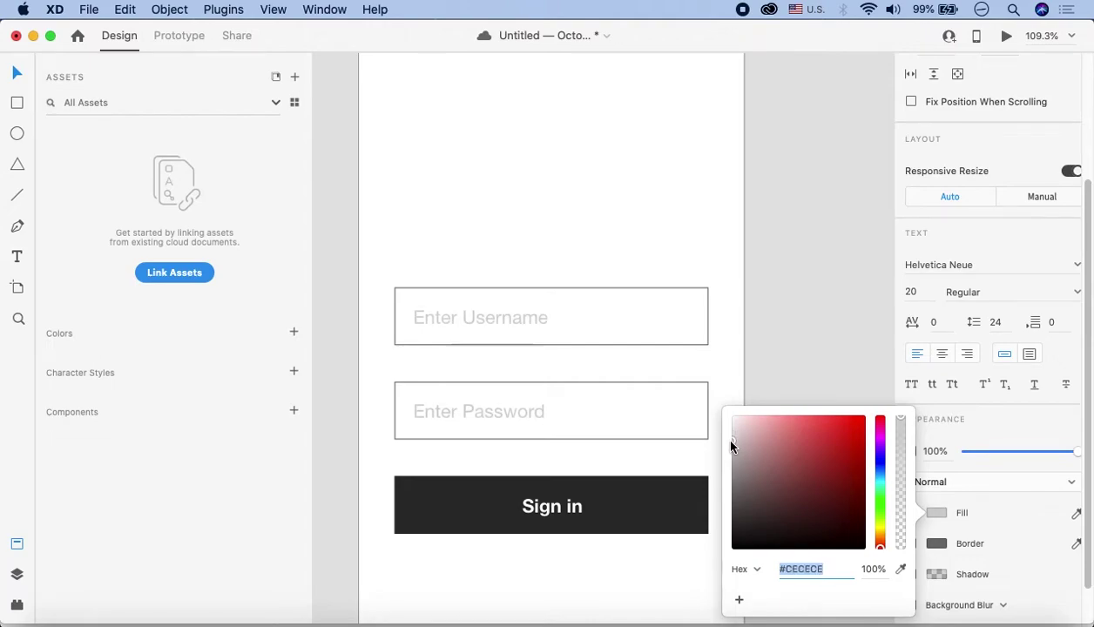
click(796, 316)
click(803, 297)
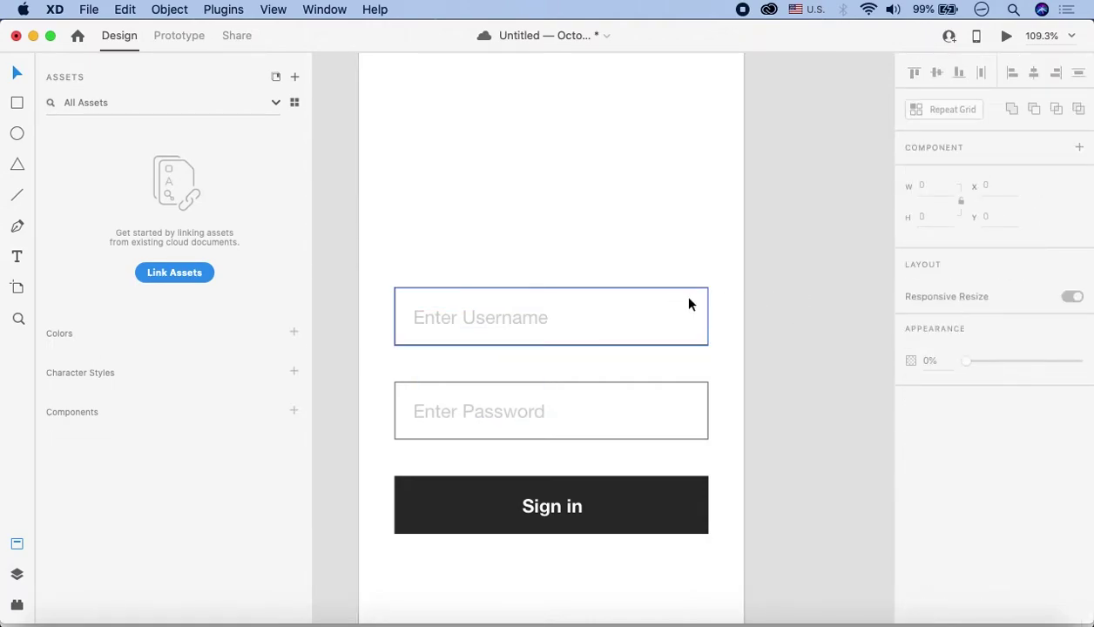
Duplicate the "Sign in" label into the empty area above the username box and fill the copy with dark grey
scroll(669, 310, down, 4)
drag(548, 522, 542, 258)
scroll(975, 454, down, 5)
click(935, 485)
mouse_move(781, 466)
mouse_down()
mouse_move(725, 384)
mouse_move(716, 488)
mouse_up()
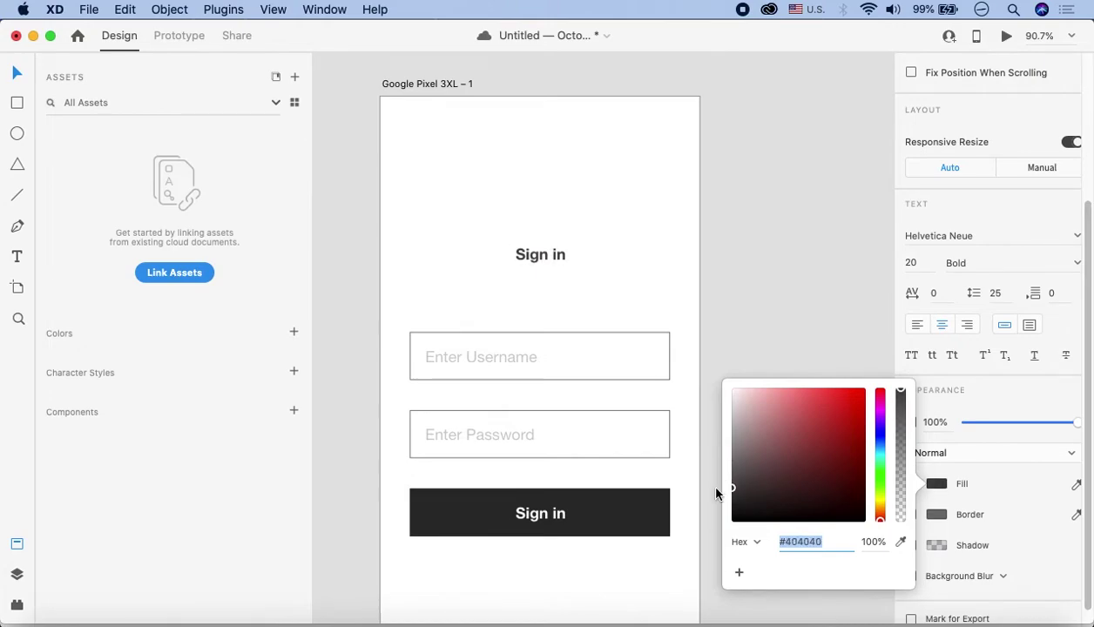
click(650, 283)
Set the copied "Sign in" text's size to 36 and move it up to Y 100, centred on the artboard
click(552, 259)
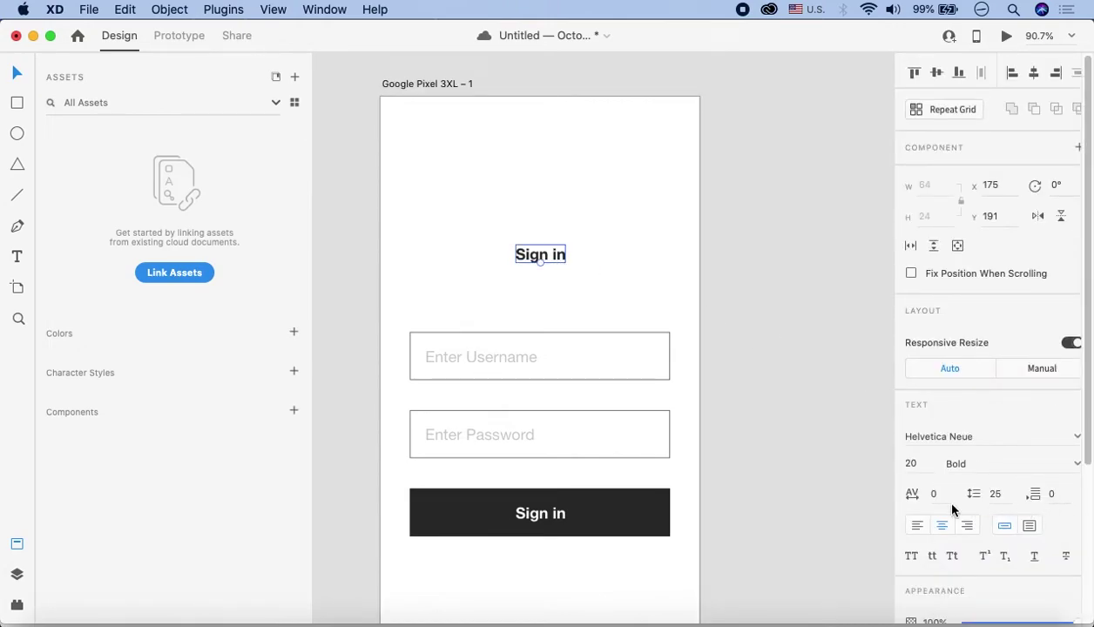
click(925, 464)
drag(543, 266, 551, 194)
Change the large heading's text to "Welcome back!"
double_click(550, 194)
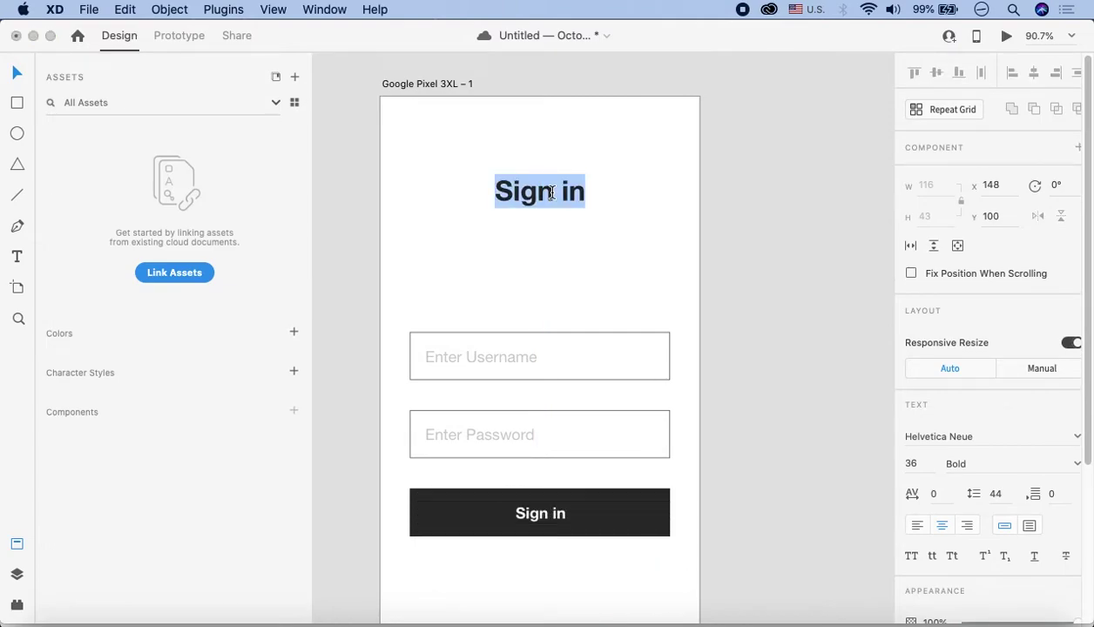
text(Weloc)
key(BackSpace)
key(BackSpace)
text(come Bac)
key(BackSpace)
key(BackSpace)
text(back!)
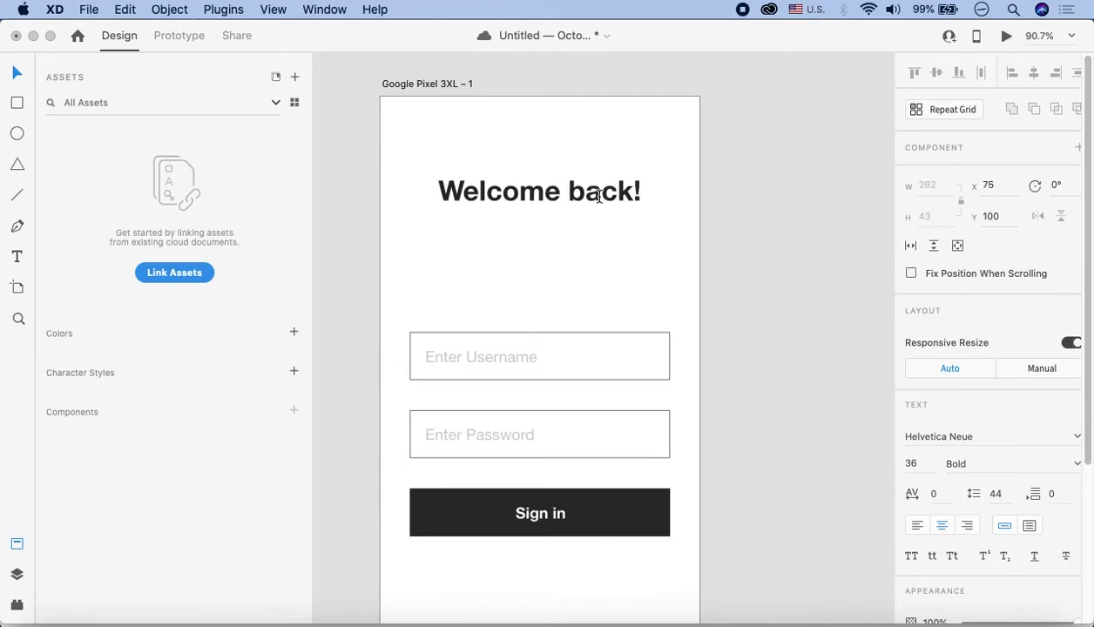
click(808, 216)
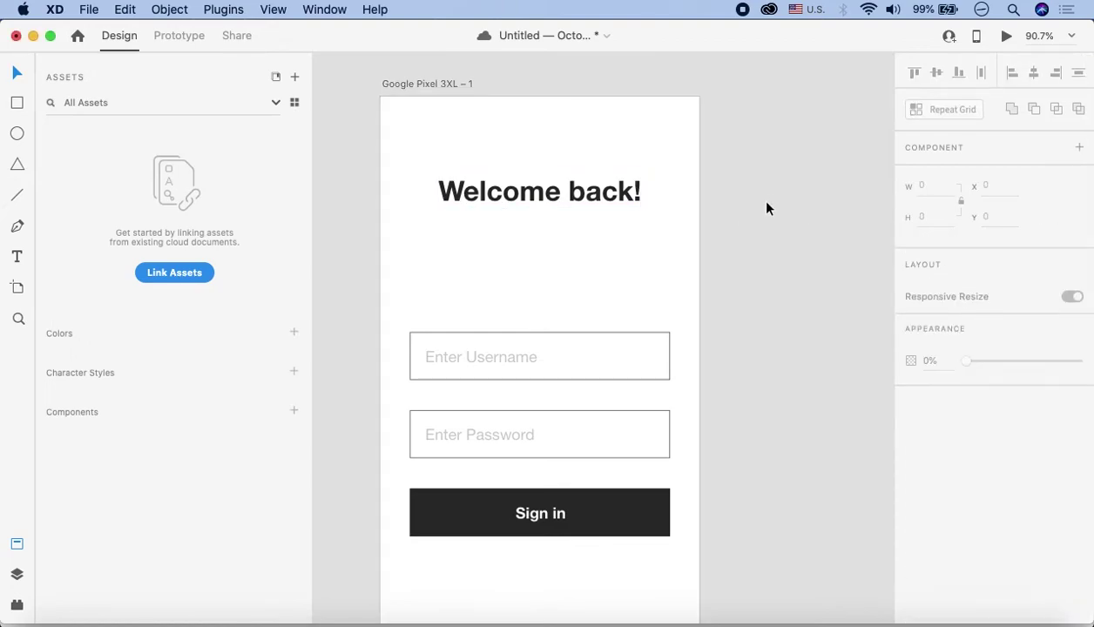
Move the dark Sign in button with its label down, leaving a 90 px gap below the password box
scroll(727, 286, down, 5)
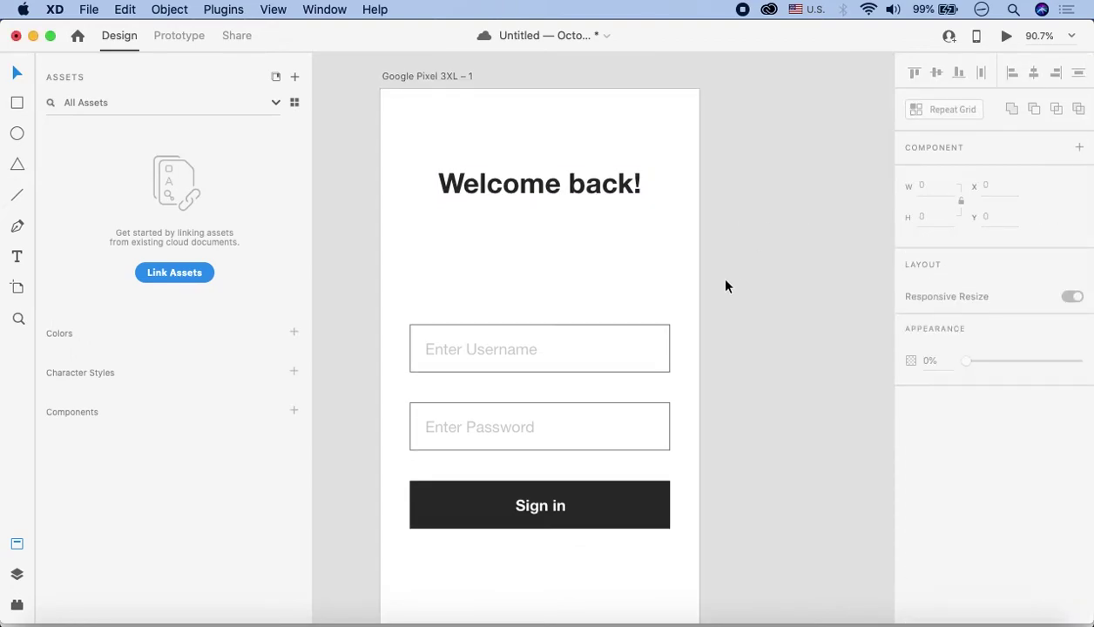
scroll(727, 285, down, 5)
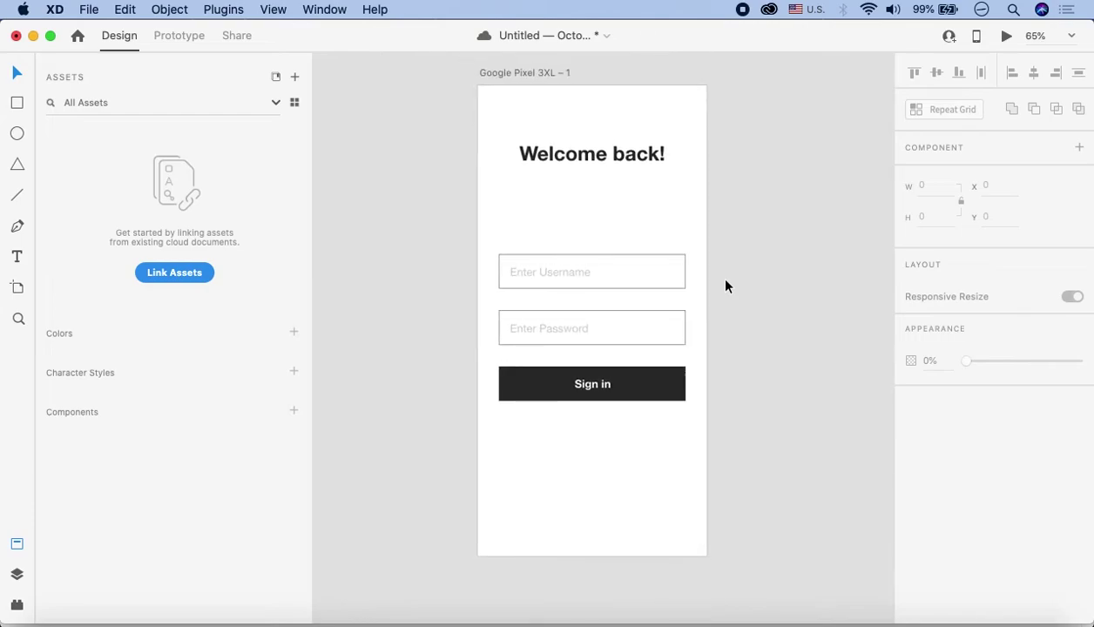
scroll(727, 286, up, 2)
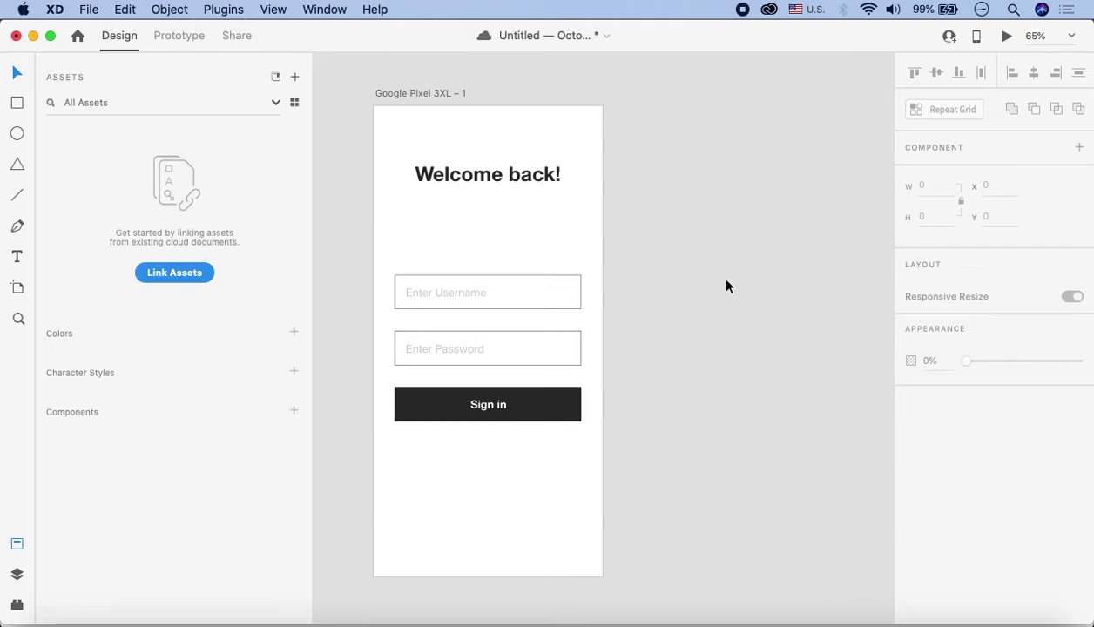
scroll(588, 390, up, 5)
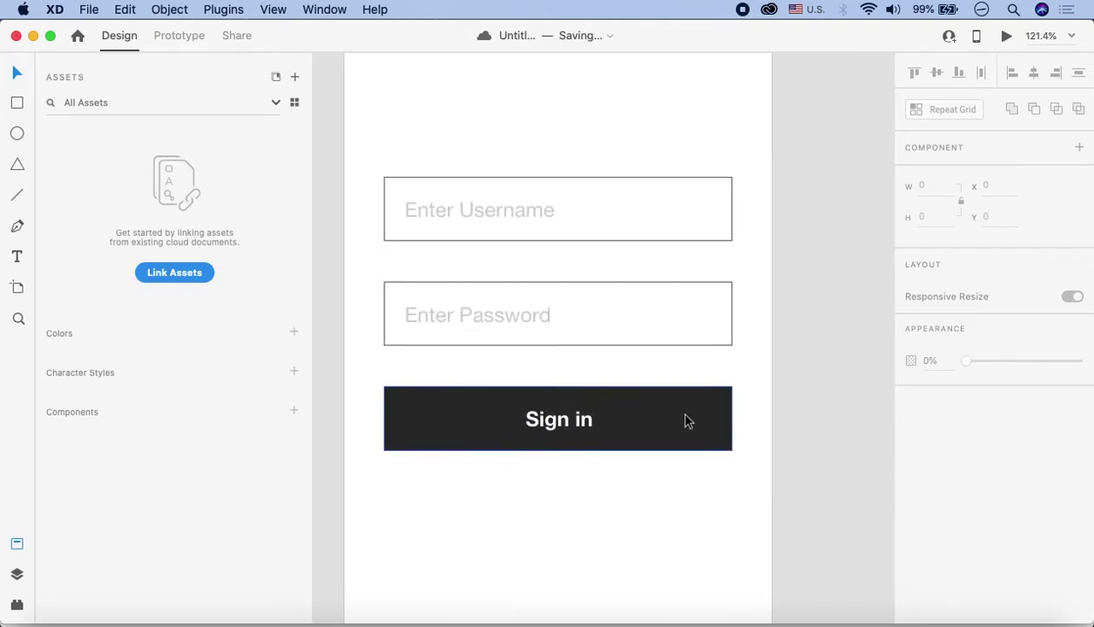
drag(626, 488, 578, 465)
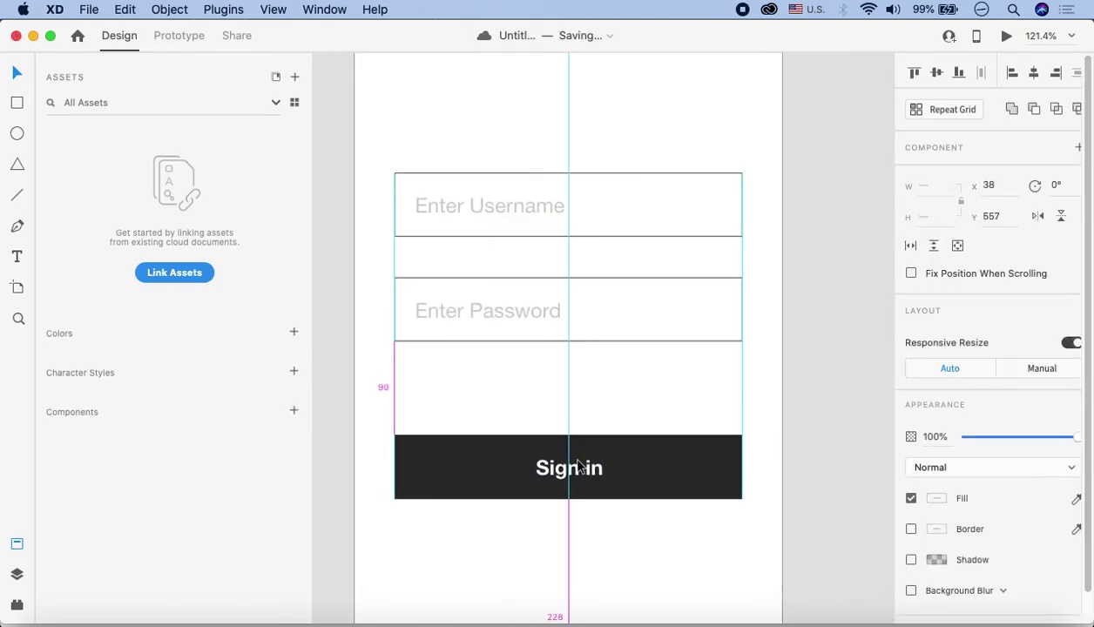
click(514, 396)
Duplicate the "Enter Password" label into the gap above the Sign in button and change its text to "Forgot password?"
click(459, 312)
drag(459, 313, 554, 391)
double_click(620, 384)
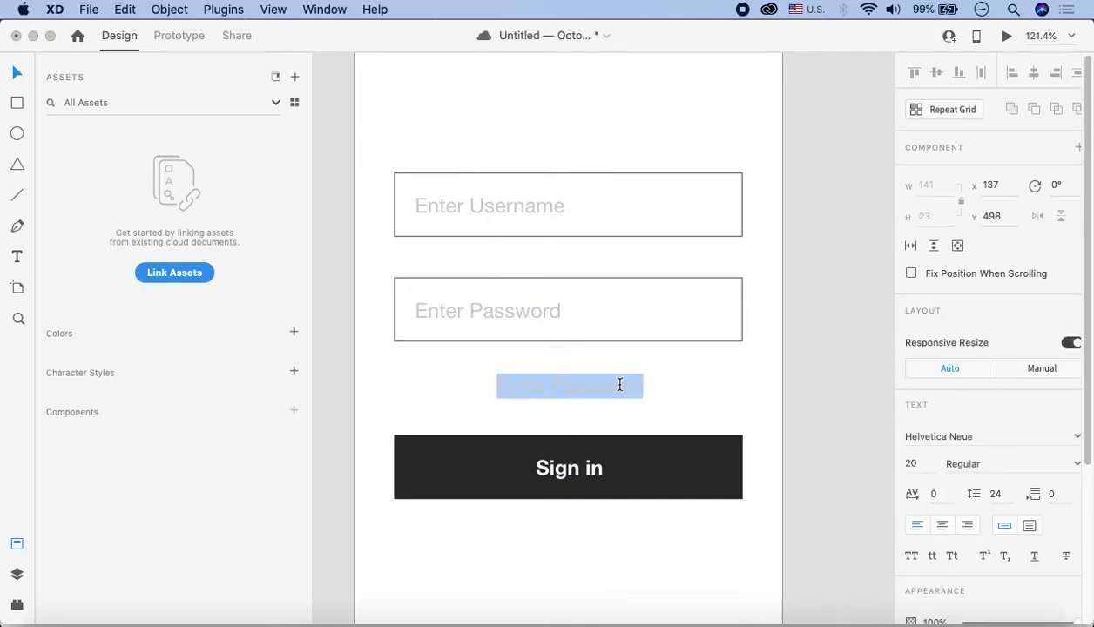
text(Forgot password?)
key(Escape)
Fill the "Forgot password?" text with dark grey and place it just under the password box, flush with the box's right edge
scroll(941, 536, down, 5)
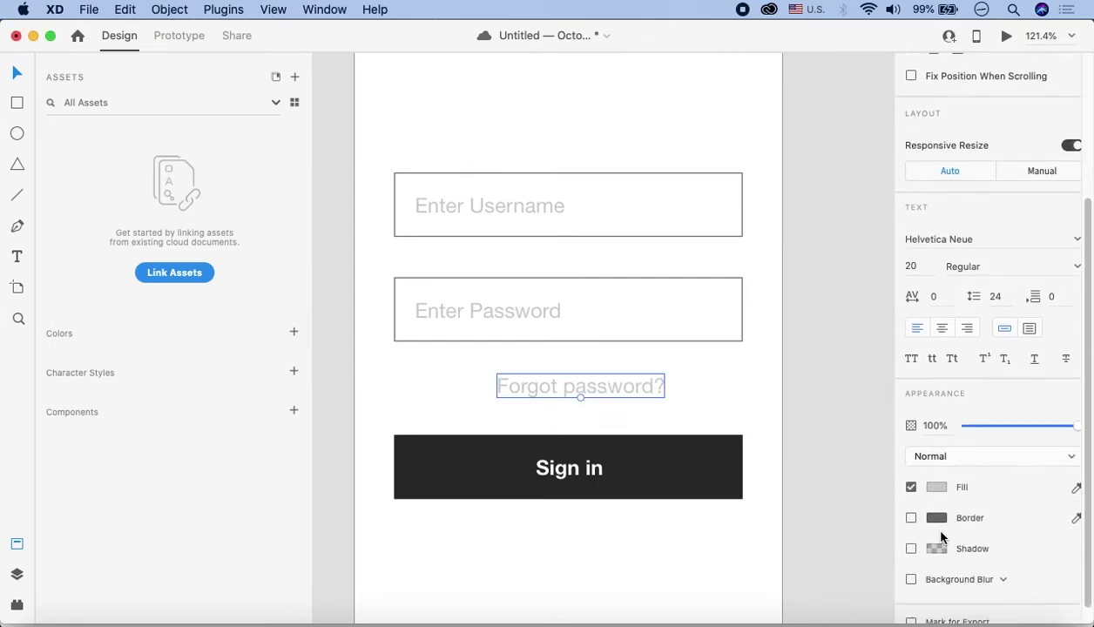
click(936, 489)
drag(736, 419, 713, 491)
drag(620, 394, 720, 380)
click(805, 313)
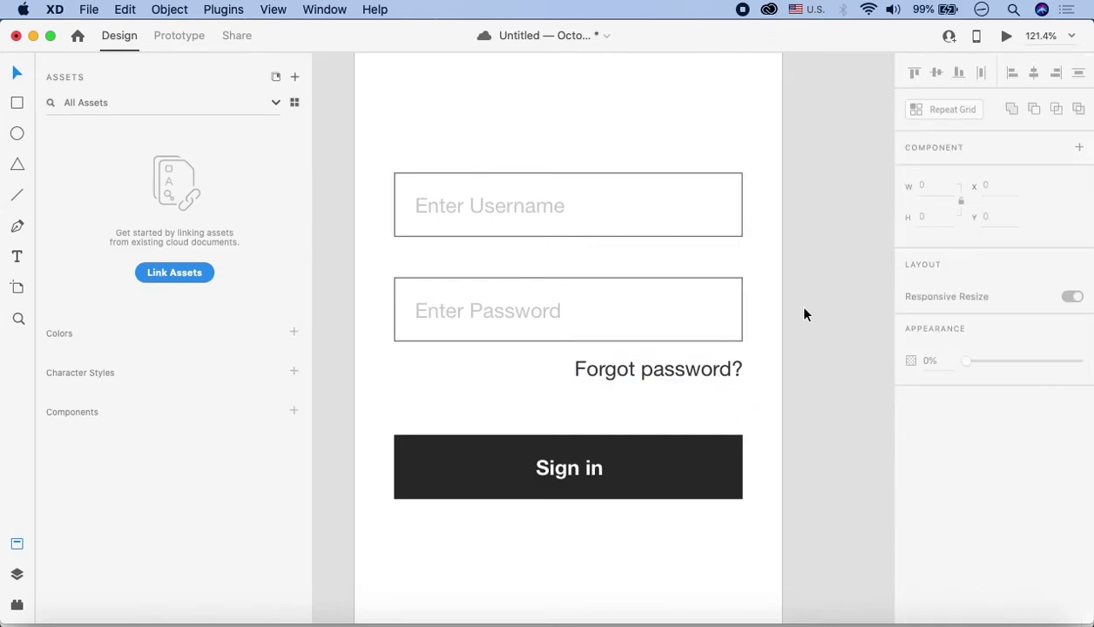
Duplicate the "Forgot password?" label near the artboard's bottom edge at Y 770 and change its text to "Already a member? Sign up"
scroll(799, 293, down, 5)
drag(675, 332, 605, 516)
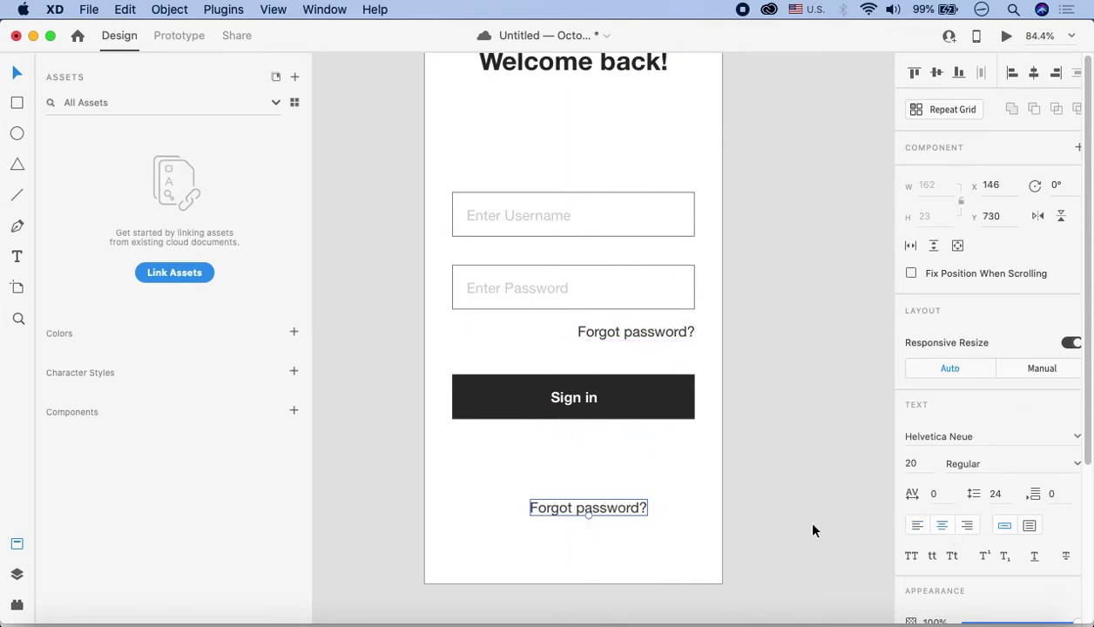
drag(622, 513, 611, 540)
double_click(610, 540)
text(Already a memer)
key(BackSpace)
key(BackSpace)
text(ber? Sign up)
key(Escape)
Underline only the words "Sign up" in the line at the artboard's bottom
double_click(647, 540)
drag(613, 537, 662, 538)
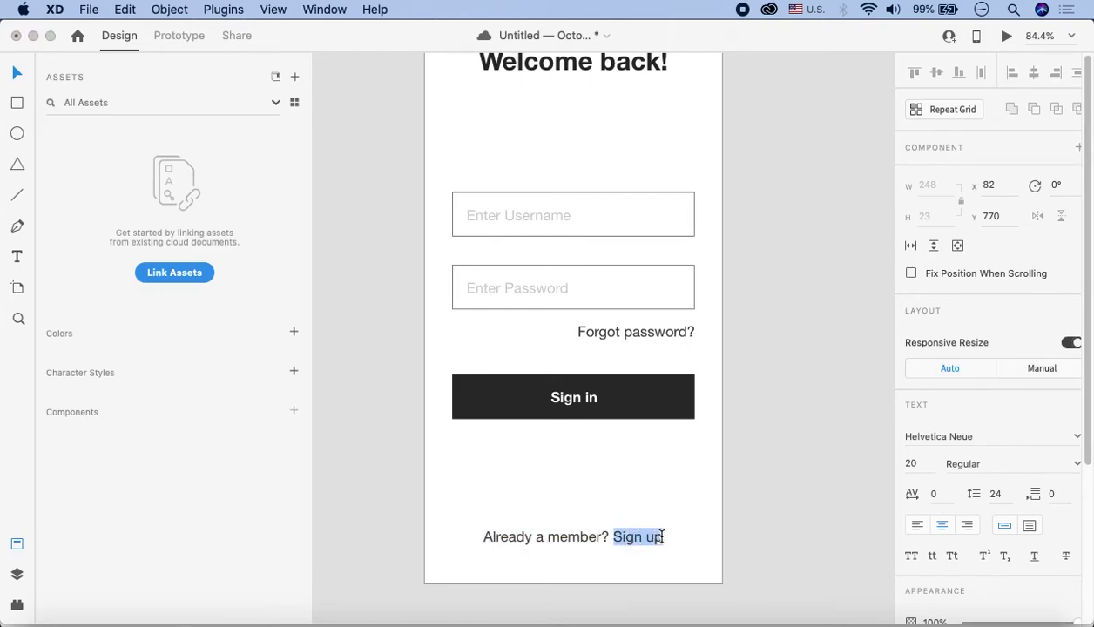
click(1036, 556)
key(Escape)
click(778, 417)
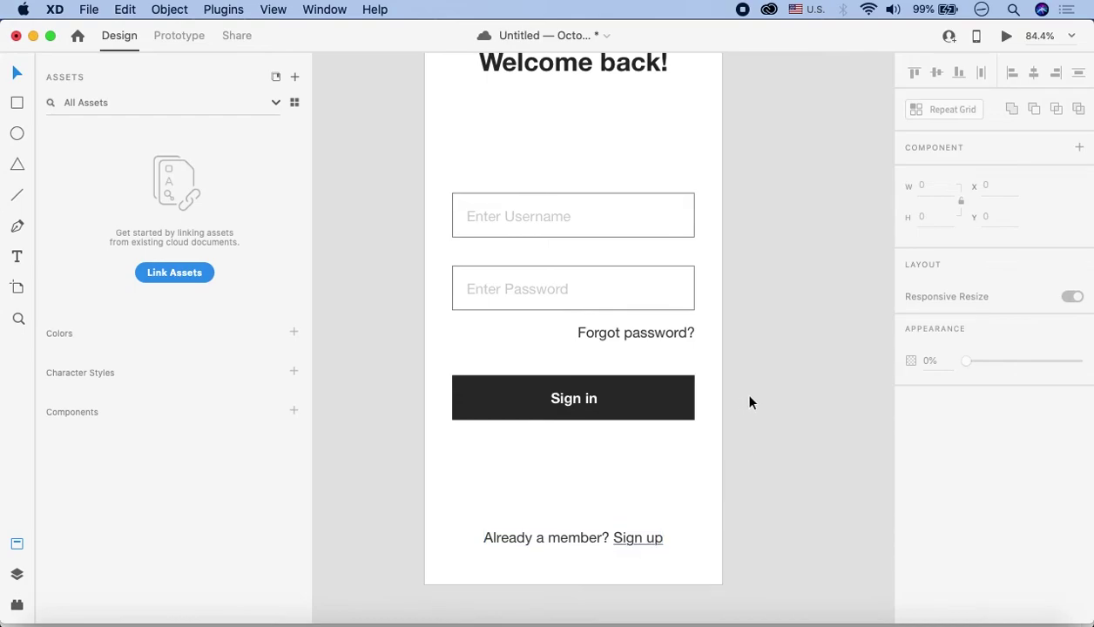
Save the document
scroll(658, 383, up, 1)
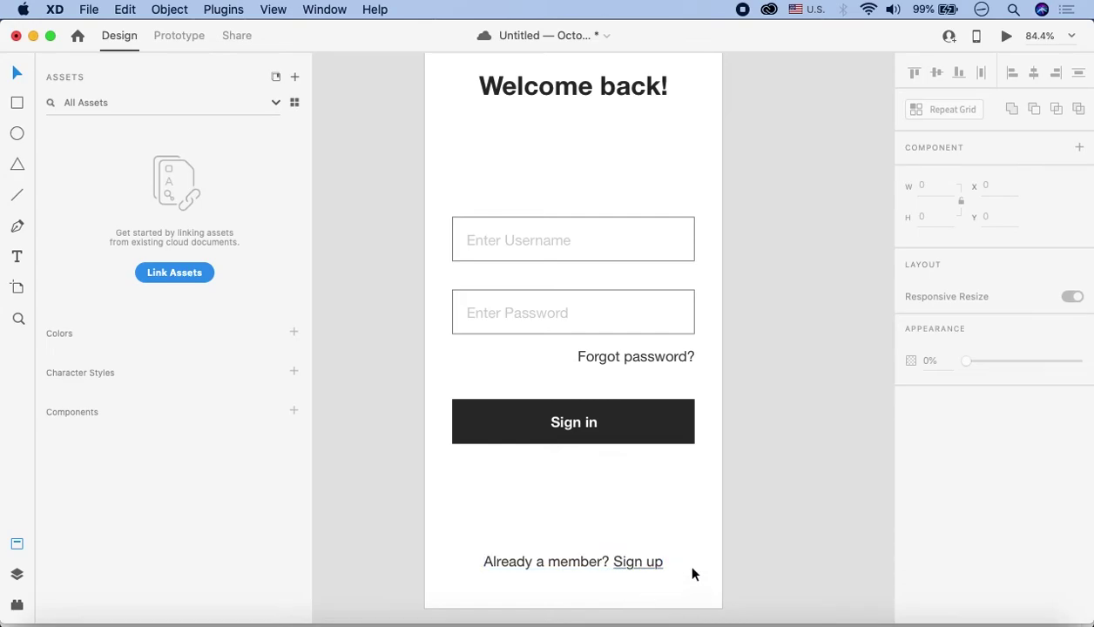
scroll(783, 460, down, 3)
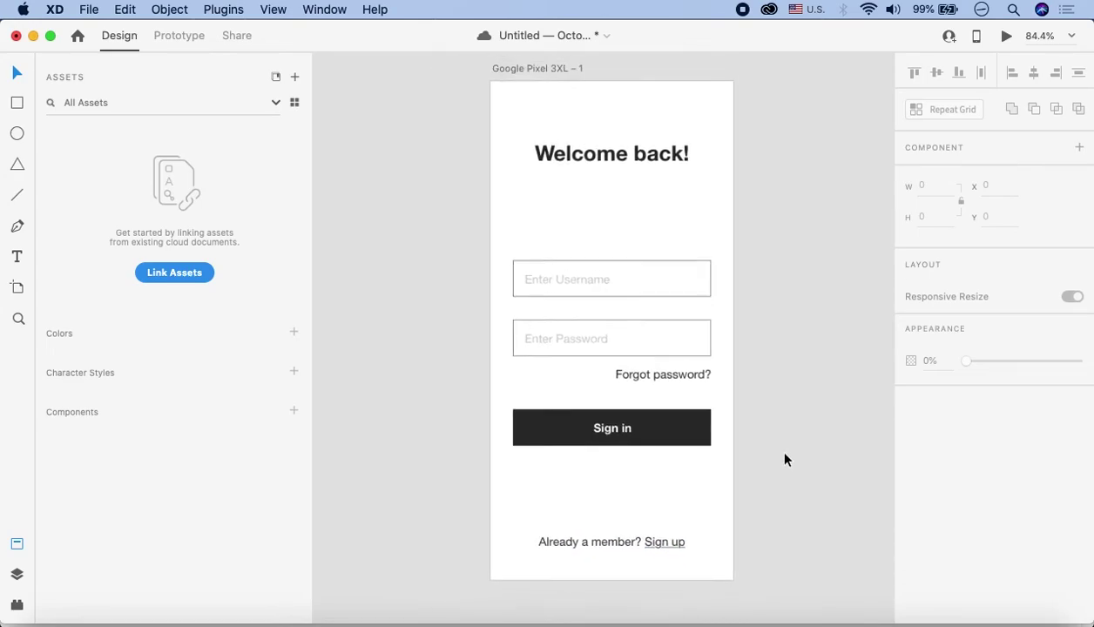
key(super+s)
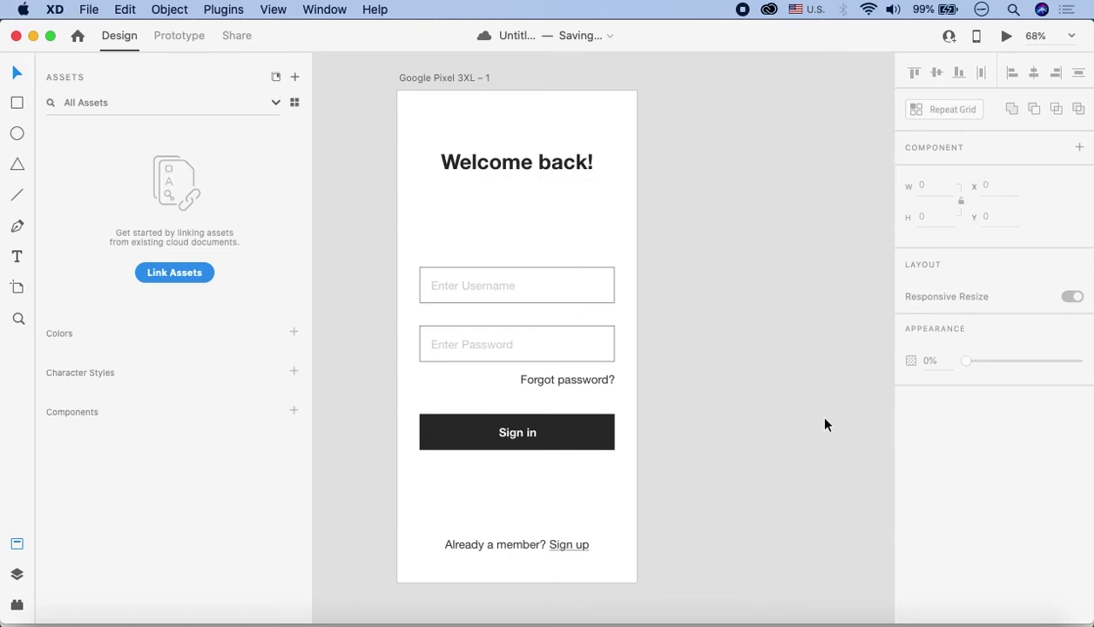
Move the username and password boxes, the "Forgot password?" text and the Sign in button up together
drag(642, 480, 456, 318)
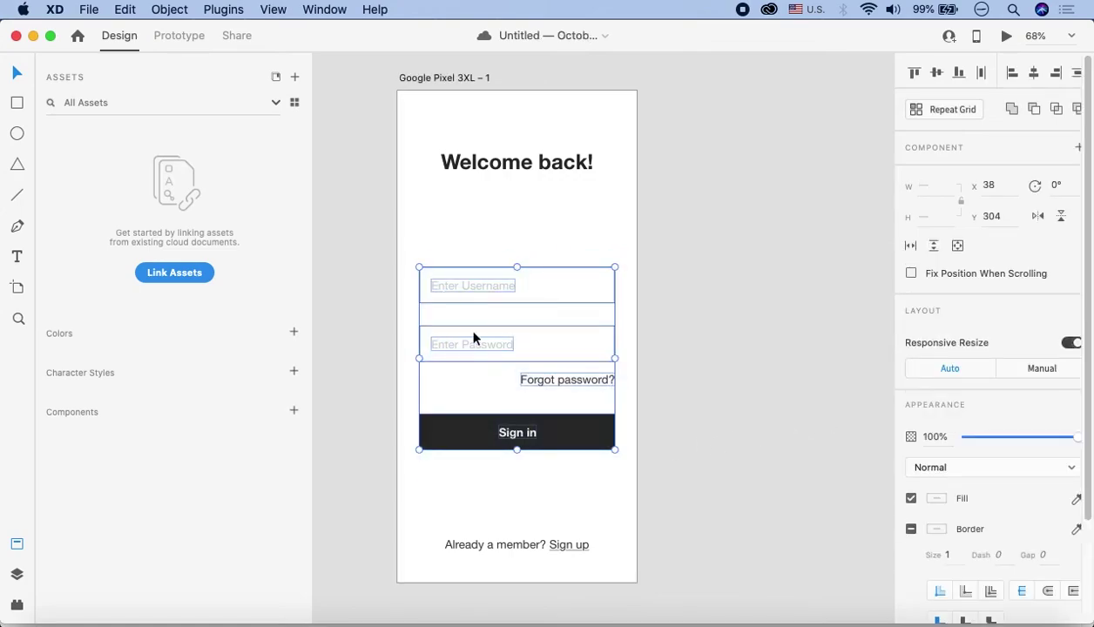
drag(560, 442, 562, 392)
click(684, 402)
Duplicate the "Forgot password?" label and place the copy horizontally centred below the Sign in button
scroll(682, 385, down, 3)
scroll(604, 323, up, 4)
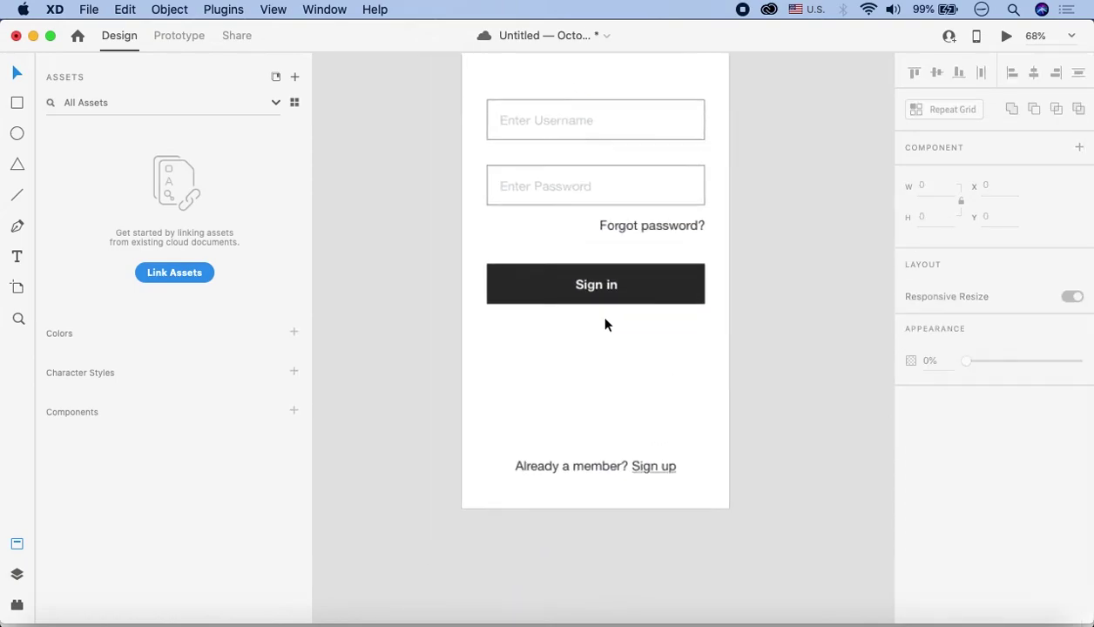
click(684, 205)
alt+drag(683, 205, 620, 349)
double_click(604, 349)
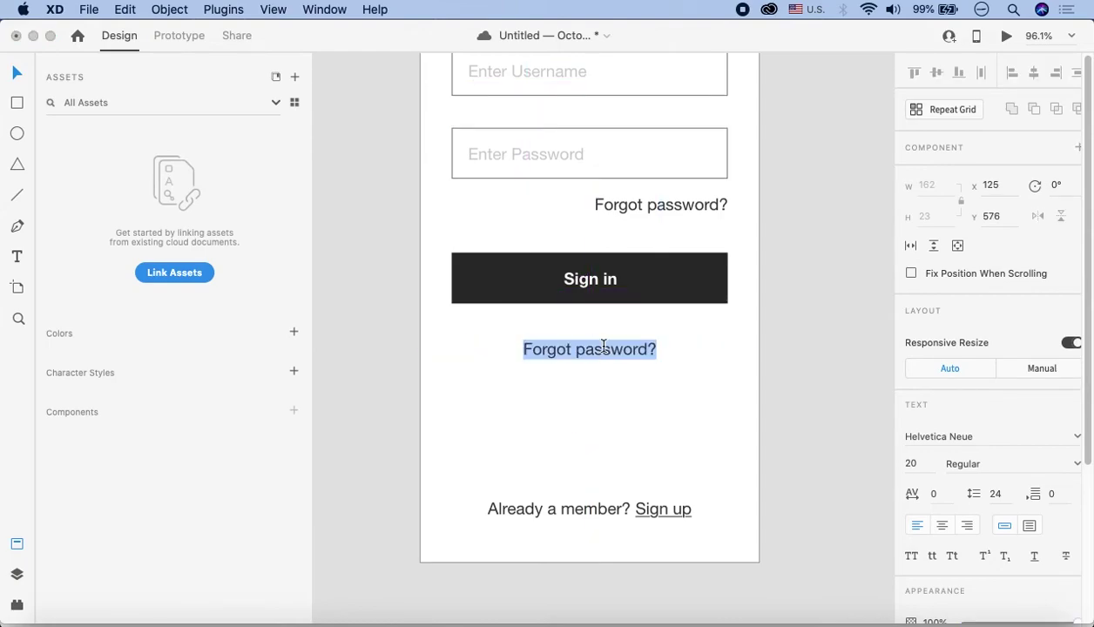
text(Or)
key(super+z)
Centre-align the copied label, change its text to "or" and move it slightly closer to the Sign in button
click(942, 526)
key(Escape)
double_click(617, 359)
text(or)
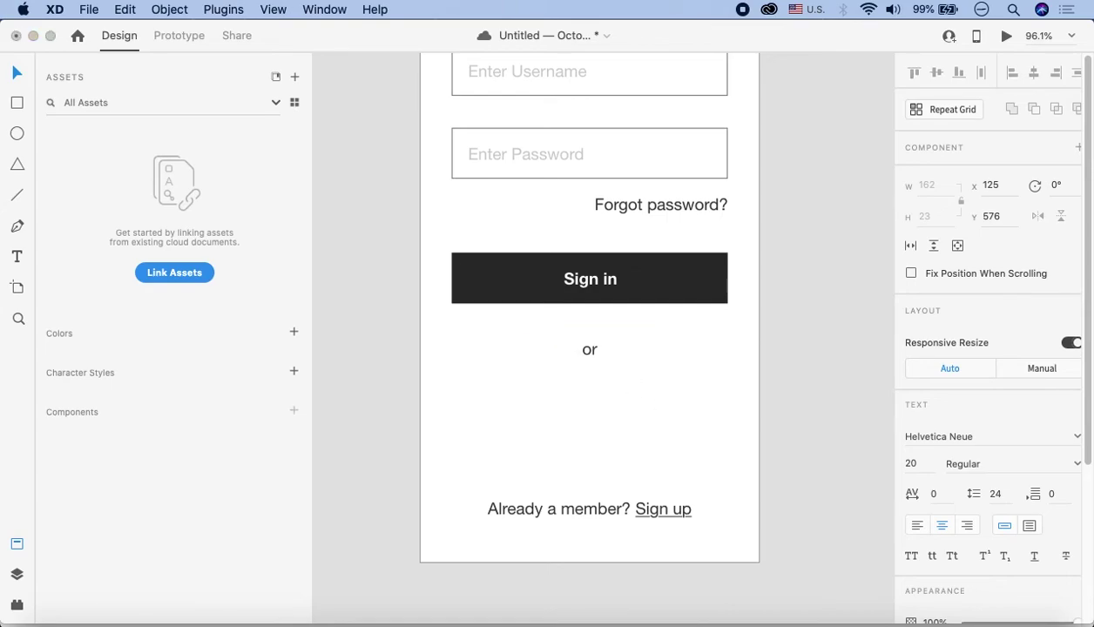
click(622, 361)
drag(591, 353, 591, 345)
click(792, 280)
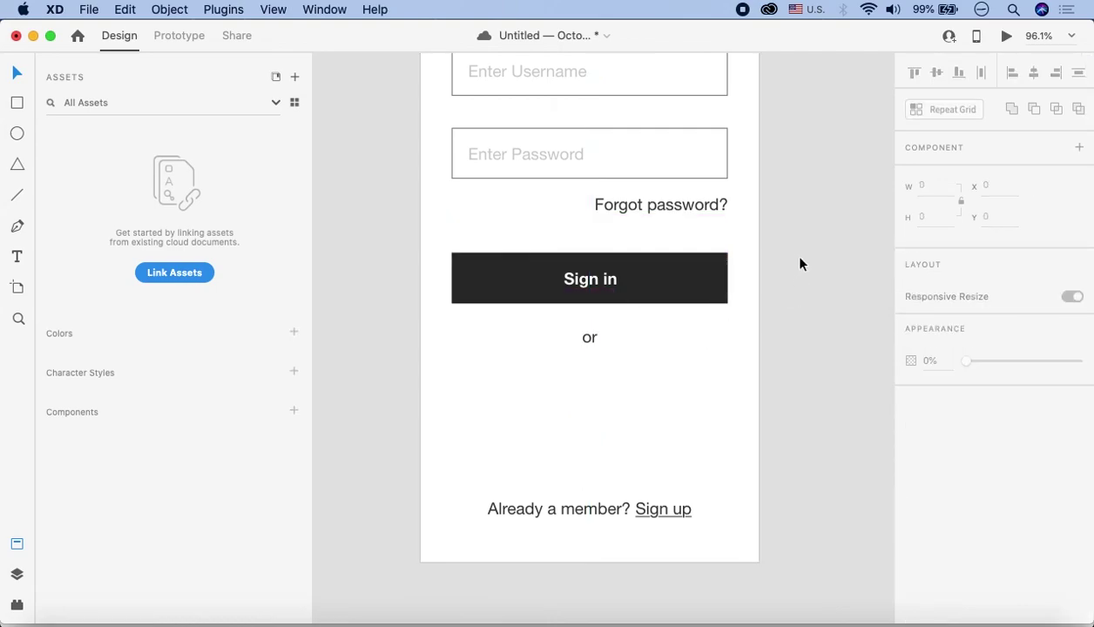
Place two stacked copies of the Sign in button with its label below "or", and shift the "Already a member?" line down
click(604, 283)
drag(603, 283, 615, 519)
click(828, 420)
Change the labels of the two copied buttons below "or" to "Sign in with Google" and "Sign in with Facebook"
double_click(605, 403)
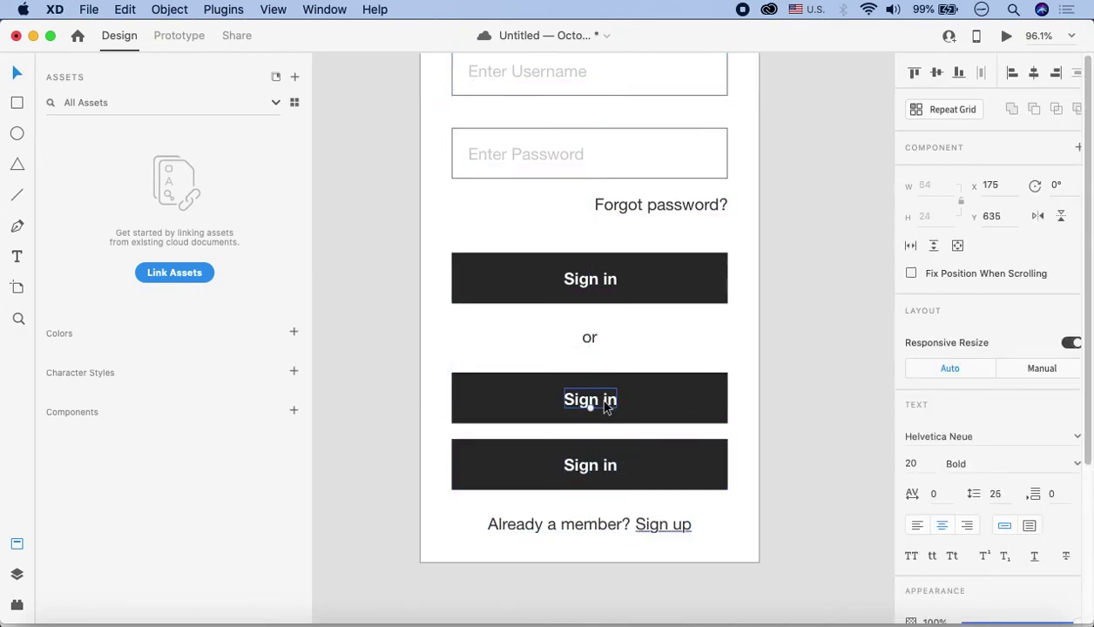
double_click(605, 401)
text(Sig)
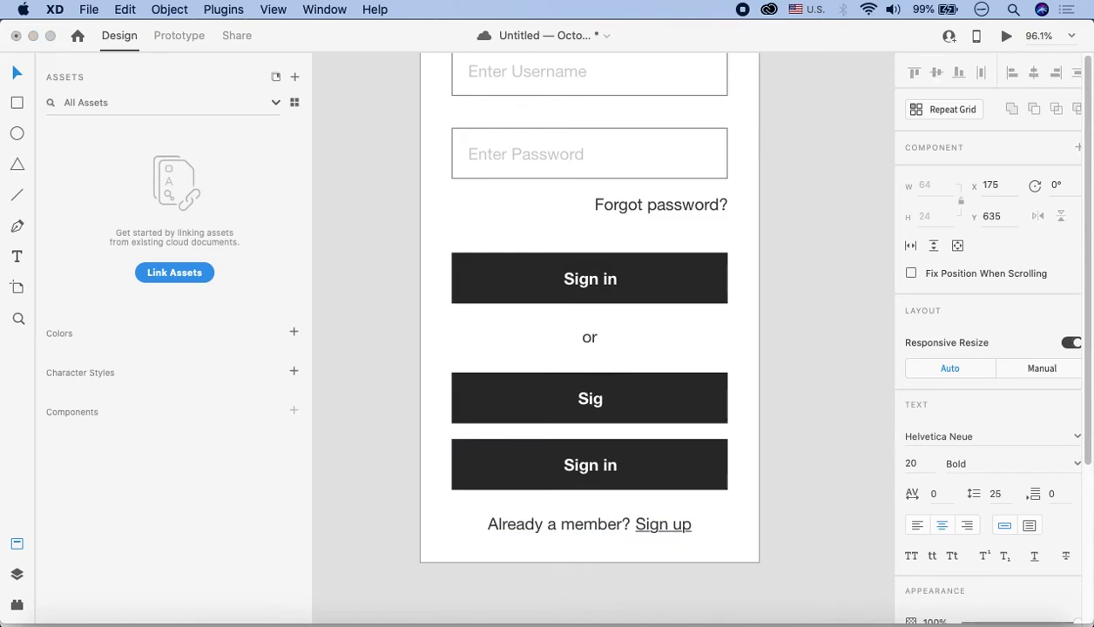
text(n in with Google)
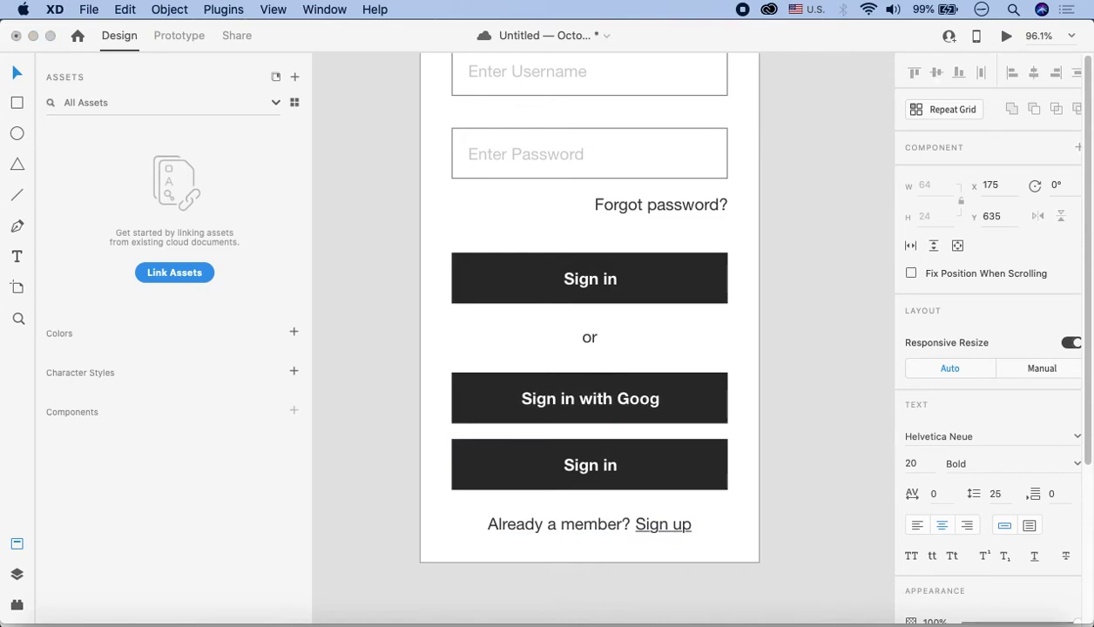
double_click(596, 464)
text(Sign in with Facebook)
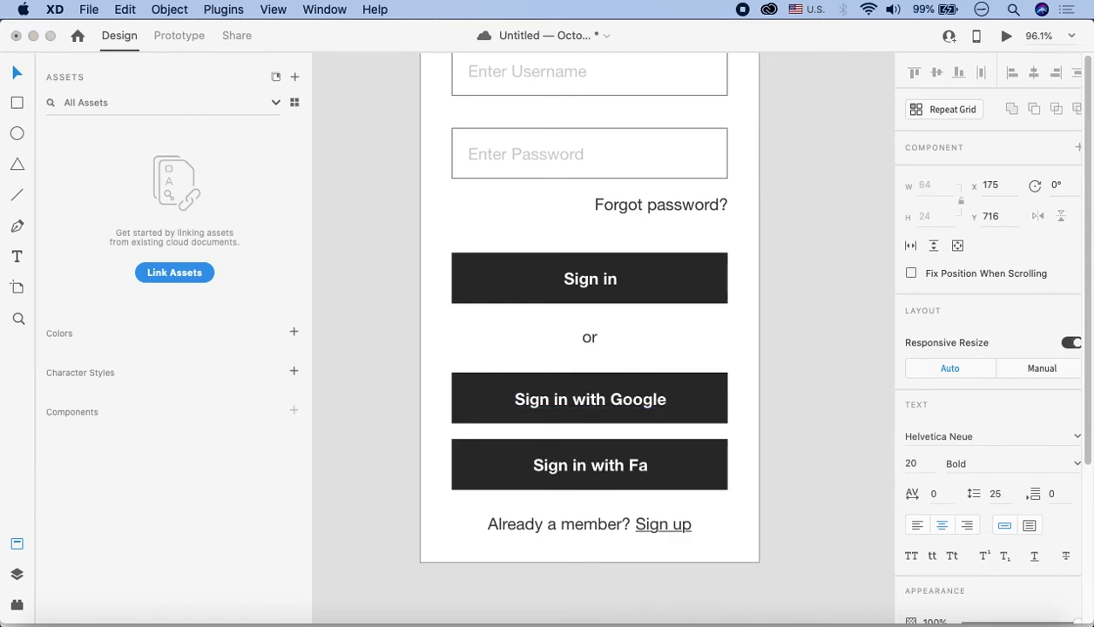
click(758, 403)
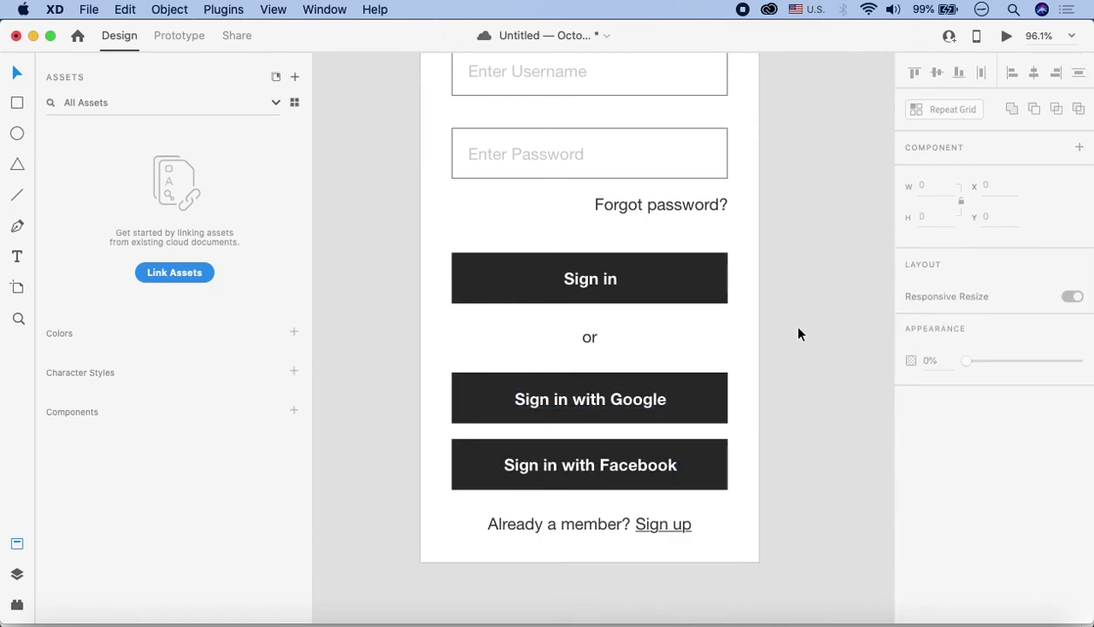
scroll(784, 327, down, 3)
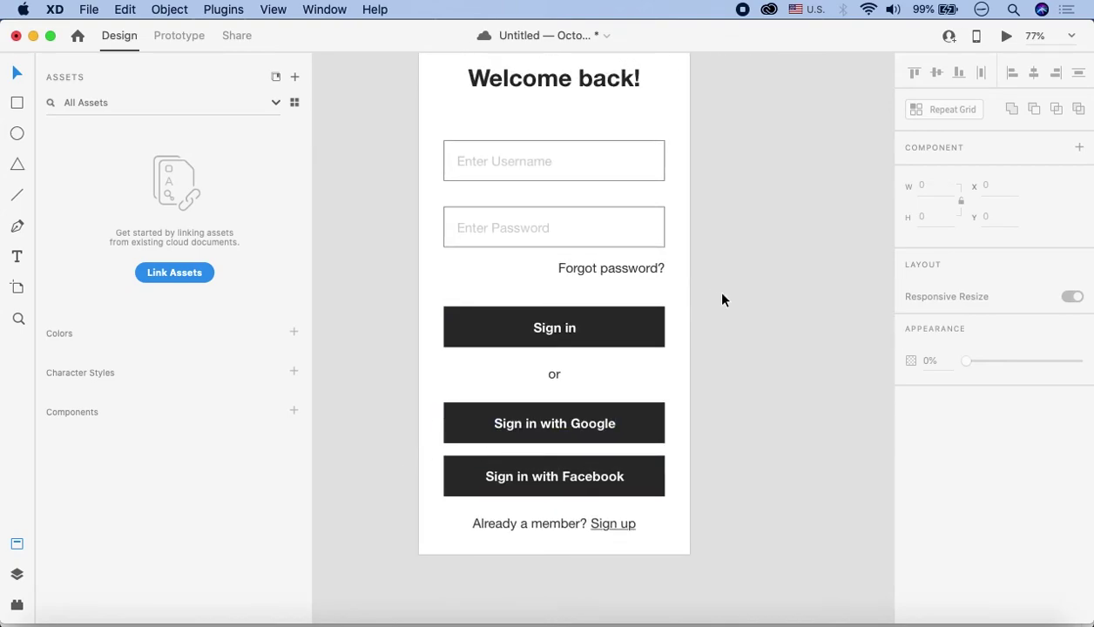
scroll(723, 299, down, 2)
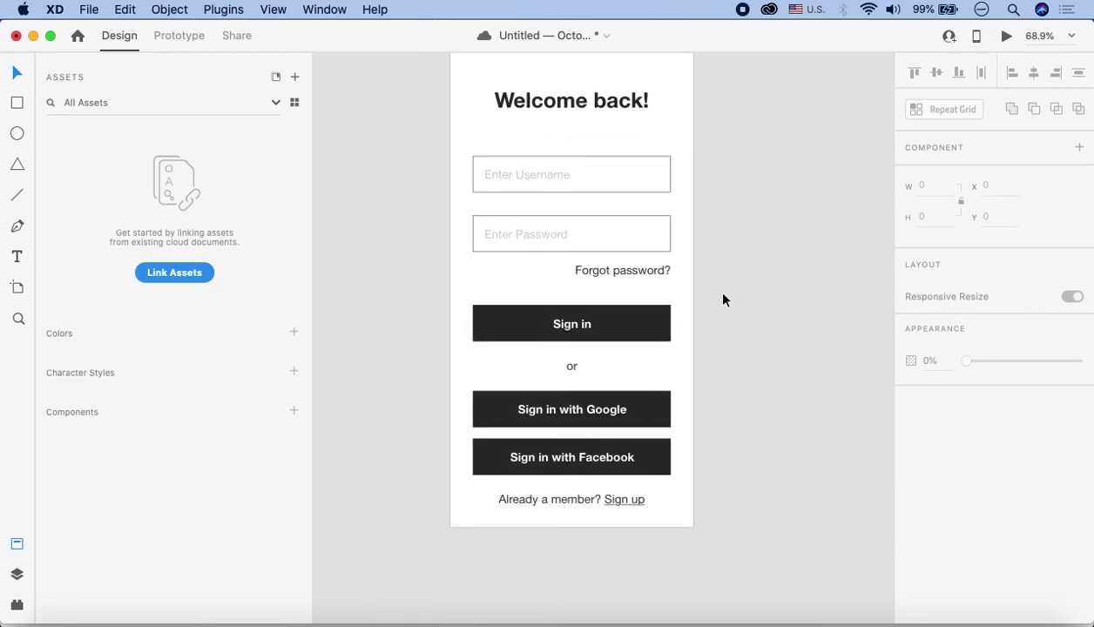
scroll(723, 299, up, 2)
scroll(722, 300, right, 2)
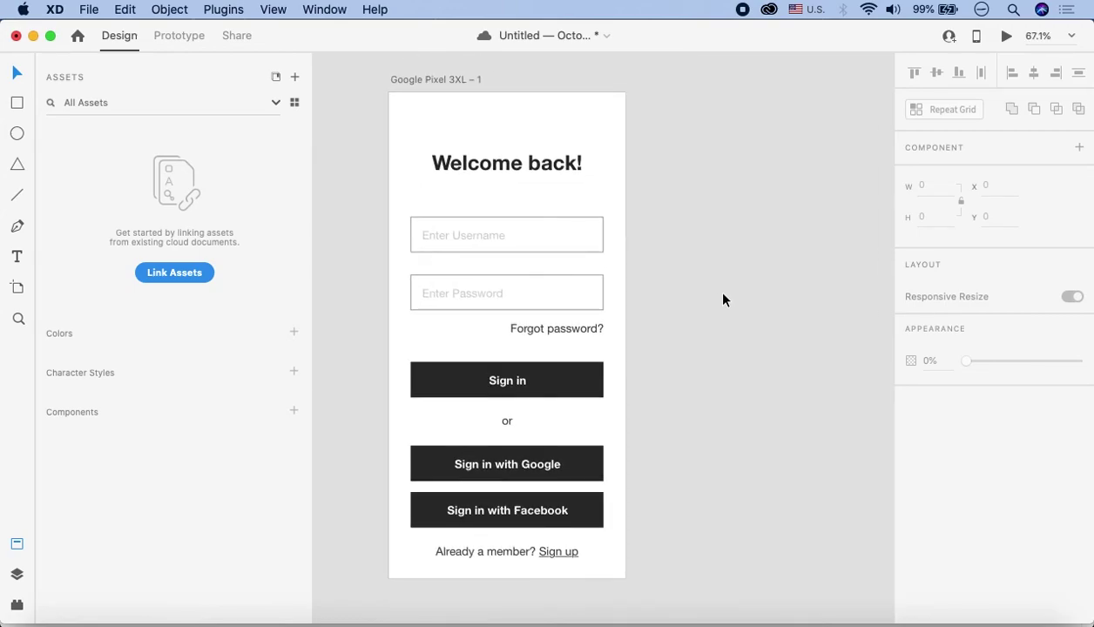